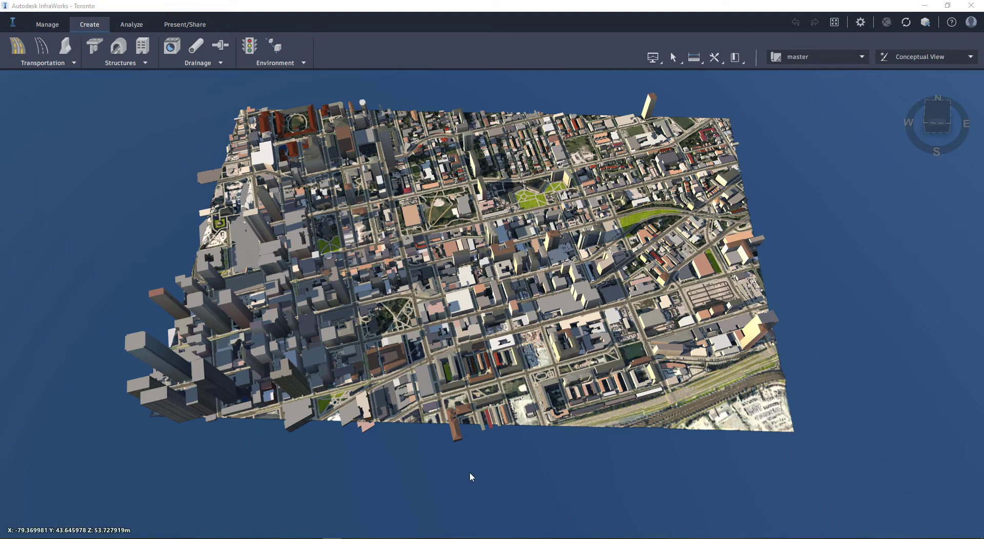
Tilt the Toronto city model to a lower oblique viewing angle.
mouse_move(431, 472)
shift+middle_down()
mouse_move(393, 380)
mouse_move(339, 383)
mouse_move(334, 396)
mouse_move(367, 455)
mouse_move(447, 482)
mouse_move(430, 485)
shift+middle_up()
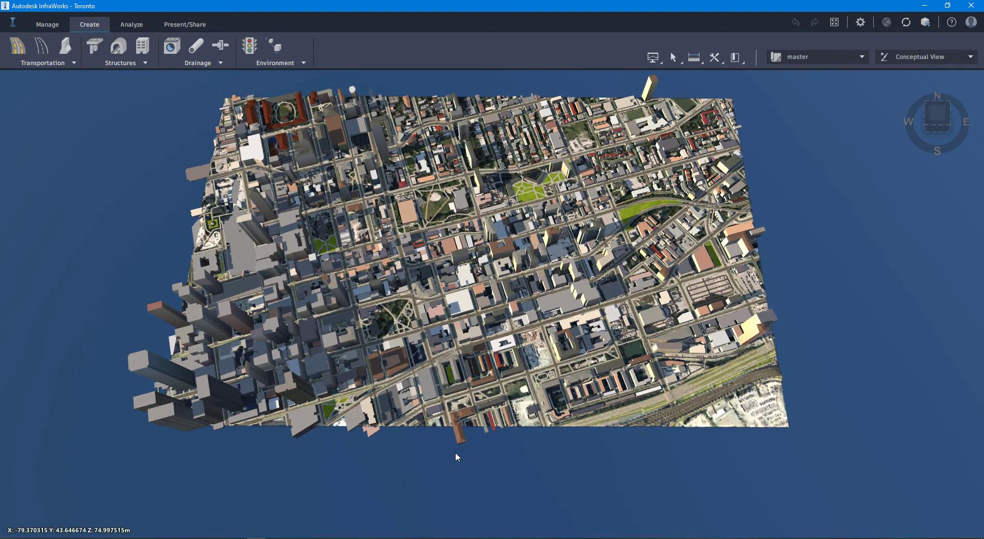
Set up a 3D model export of the entire model as separate ground and buildings files.
click(182, 28)
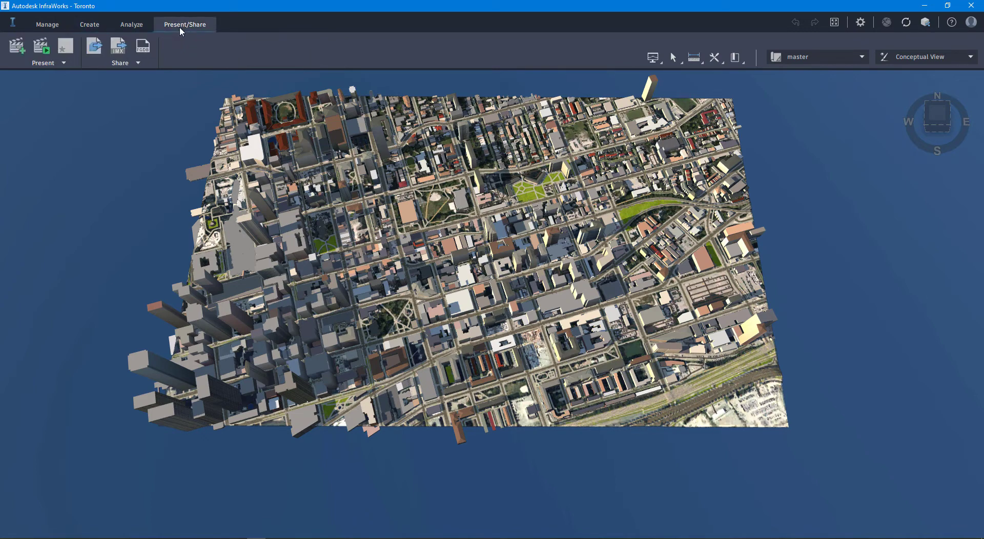
click(138, 63)
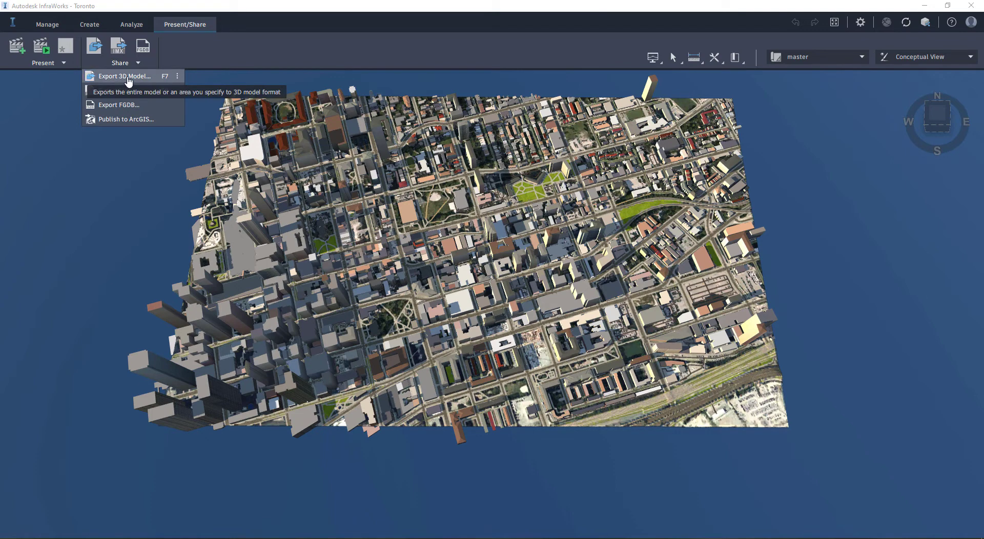
click(128, 79)
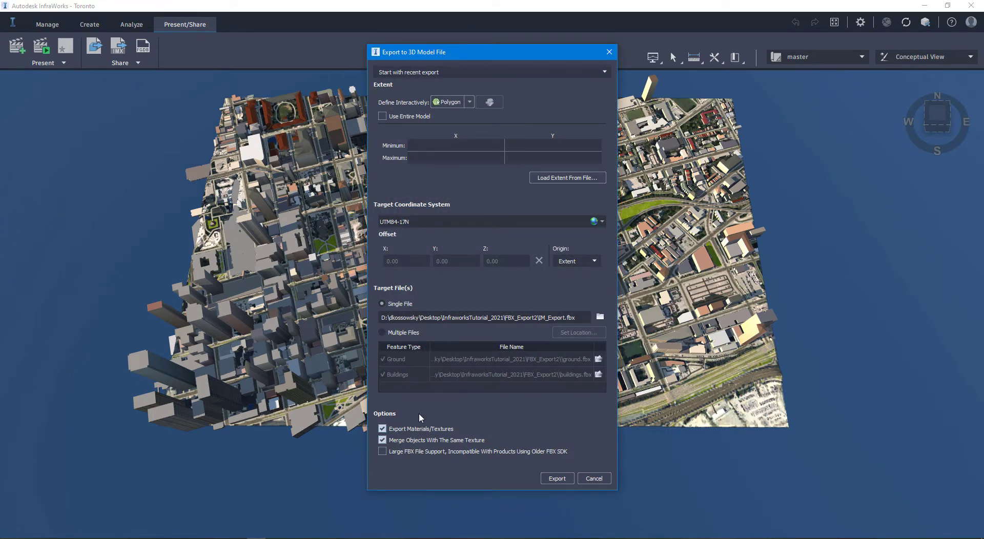
click(383, 117)
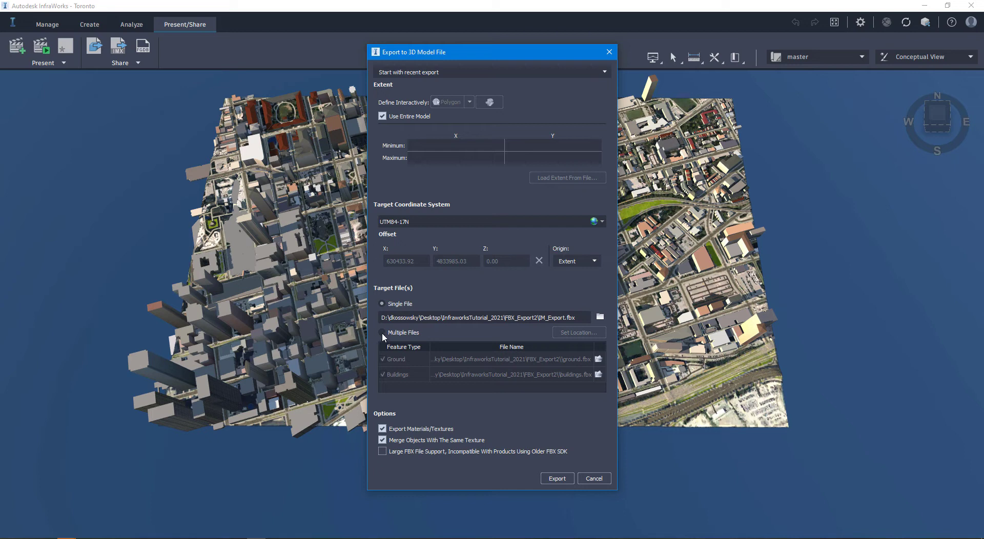
click(382, 332)
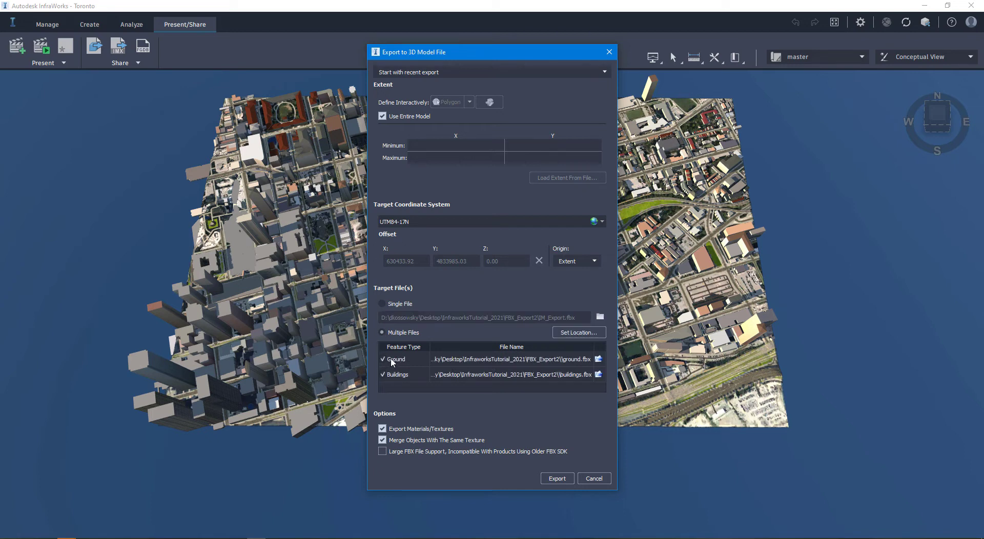
Create a new OBJ_Export folder in InfraworksTutorial_2021 and set it as the export location.
click(587, 336)
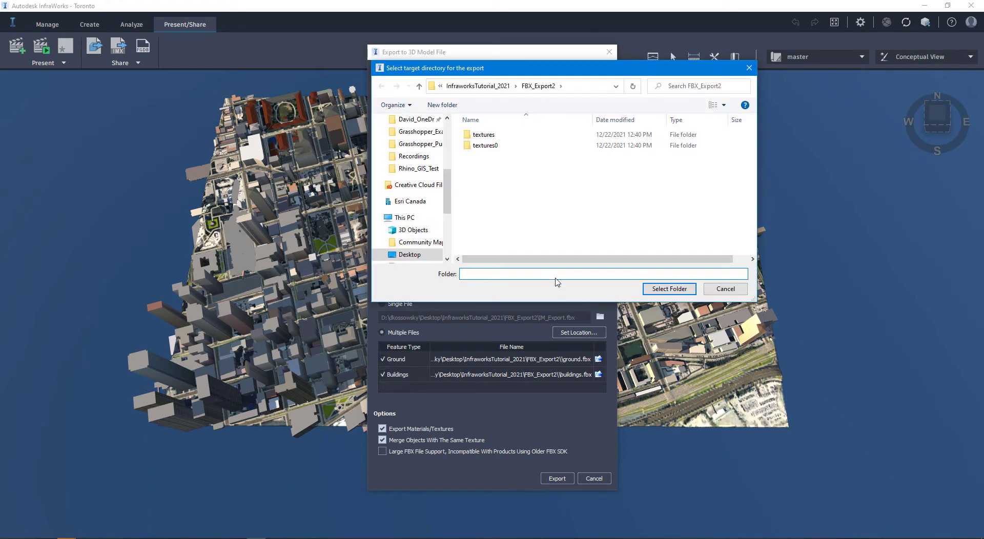
click(496, 87)
right_click(530, 183)
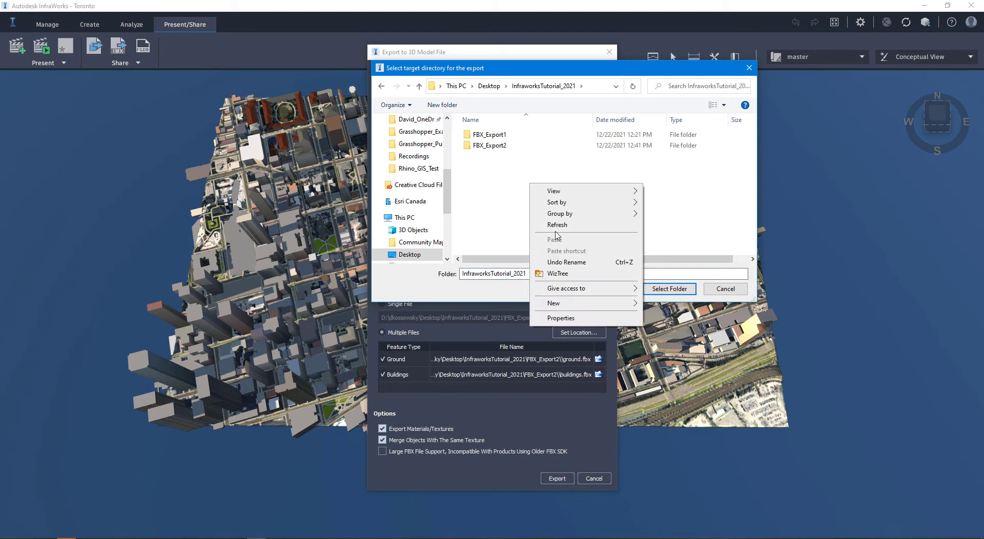
mouse_move(574, 303)
click(662, 305)
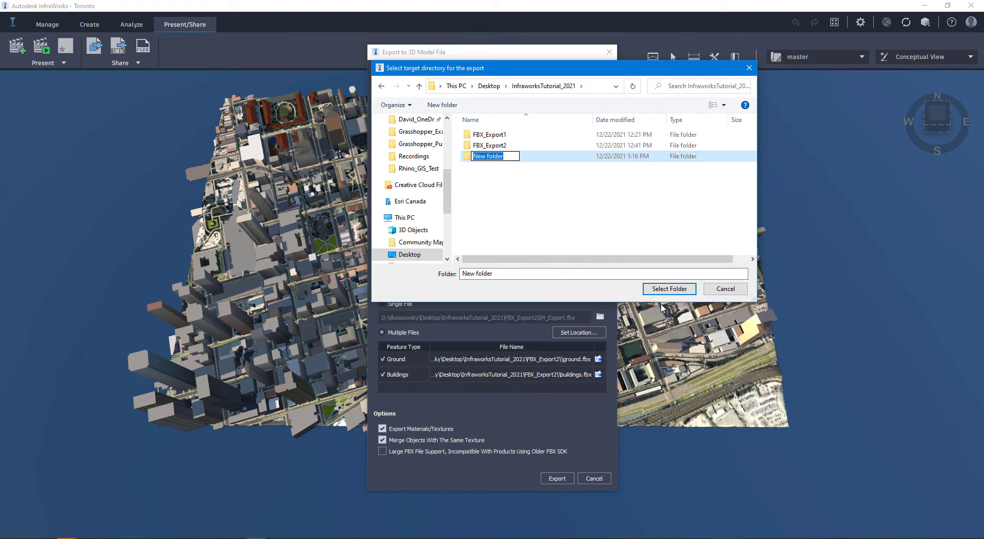
text(OBJ_Export)
key(Return)
click(670, 289)
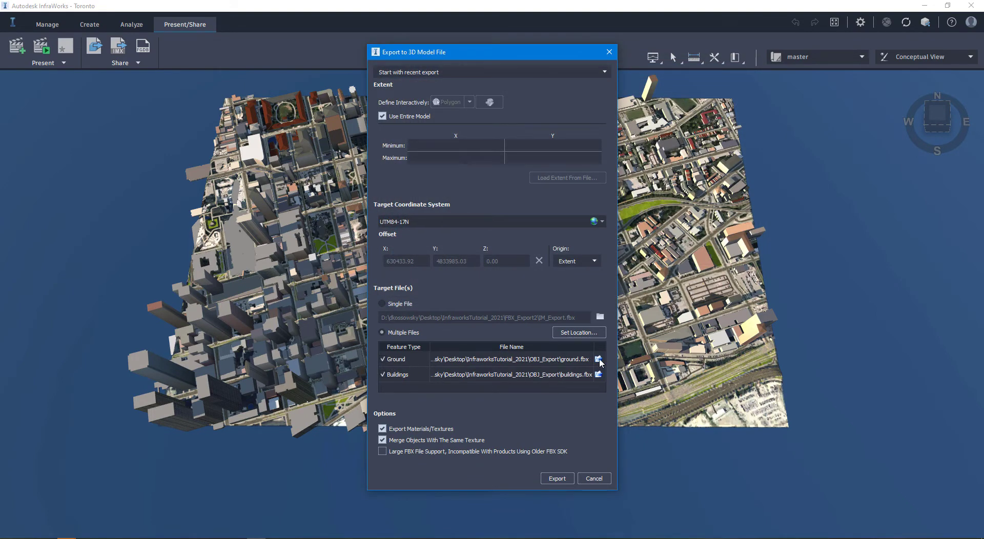
Change the Ground target file to ground.obj as WaveFront (*.obj).
click(598, 359)
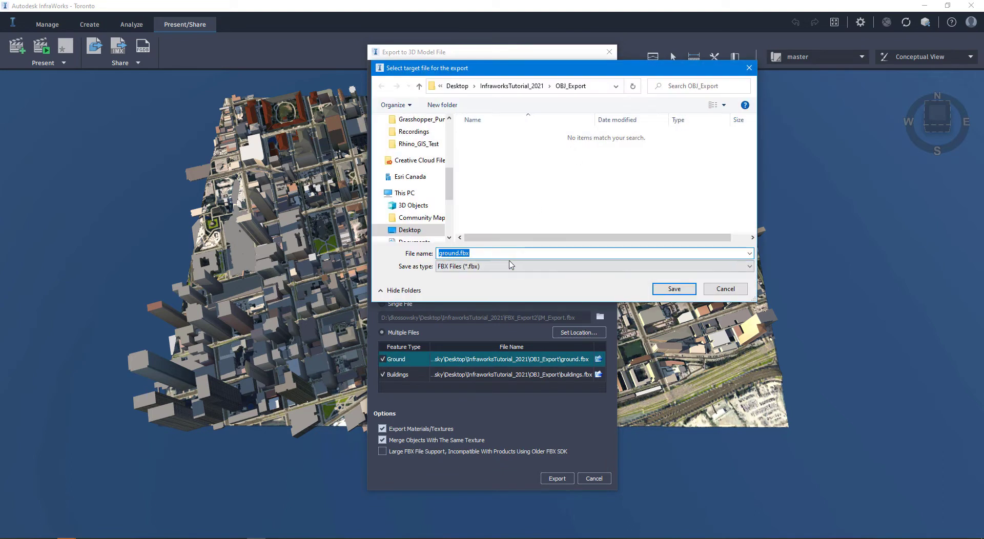
click(460, 253)
drag(461, 253, 475, 252)
key(BackSpace)
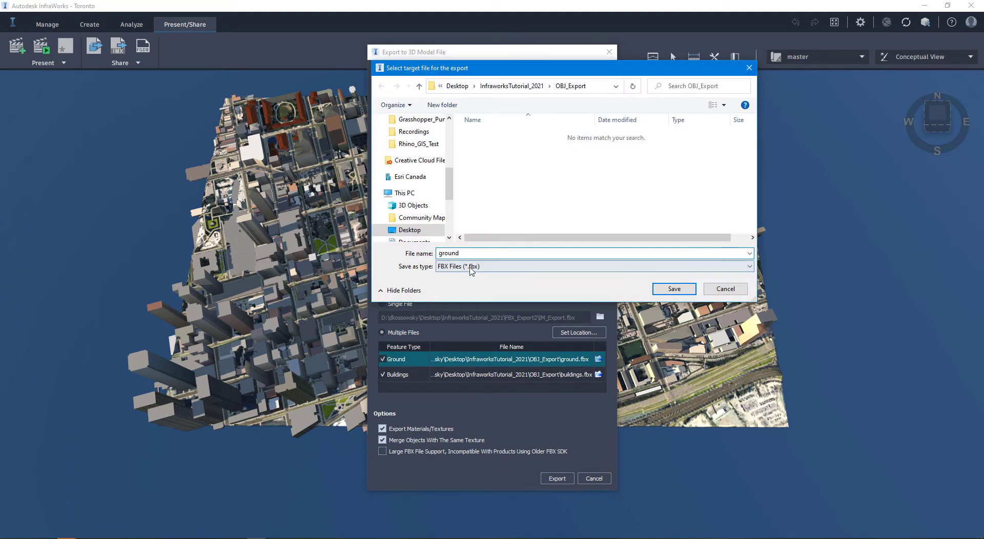
click(453, 266)
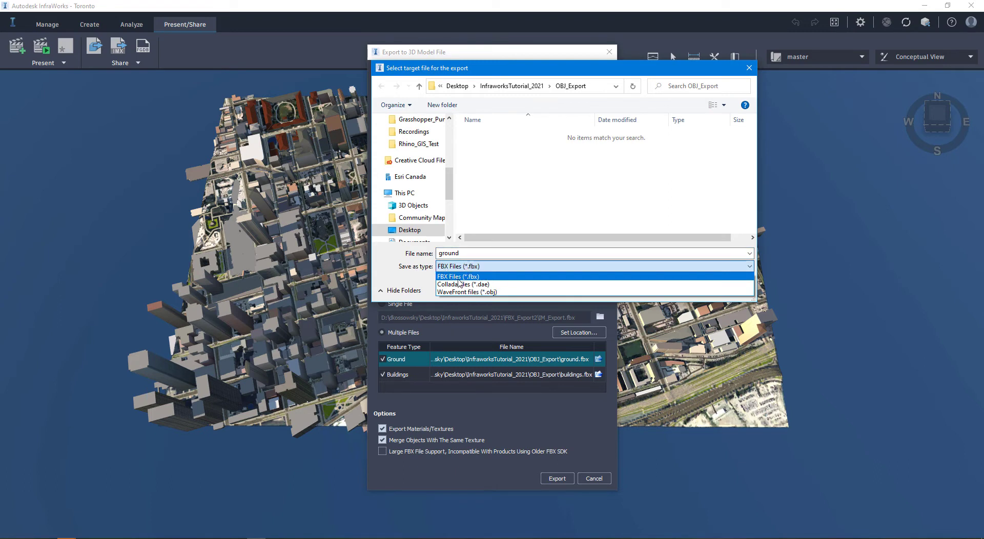
click(493, 293)
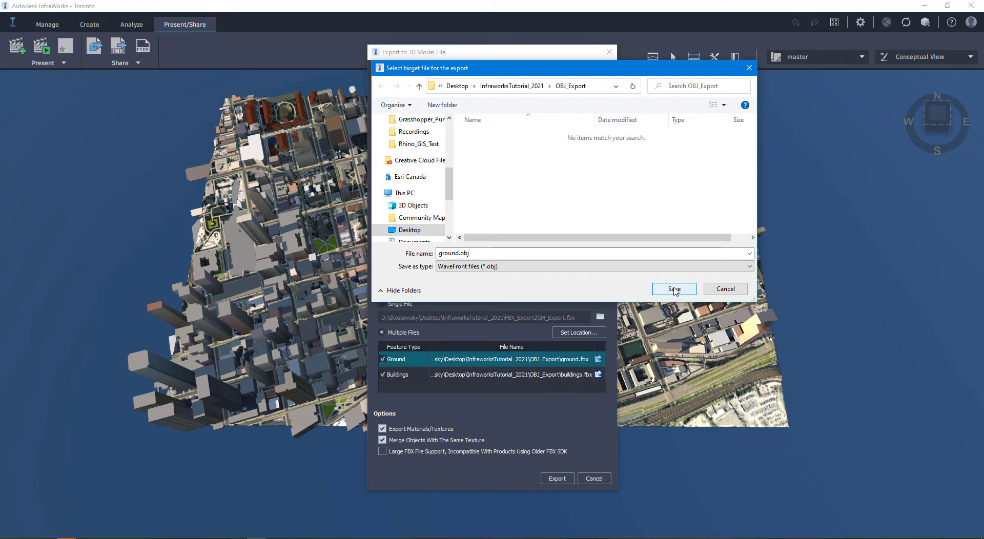
click(667, 289)
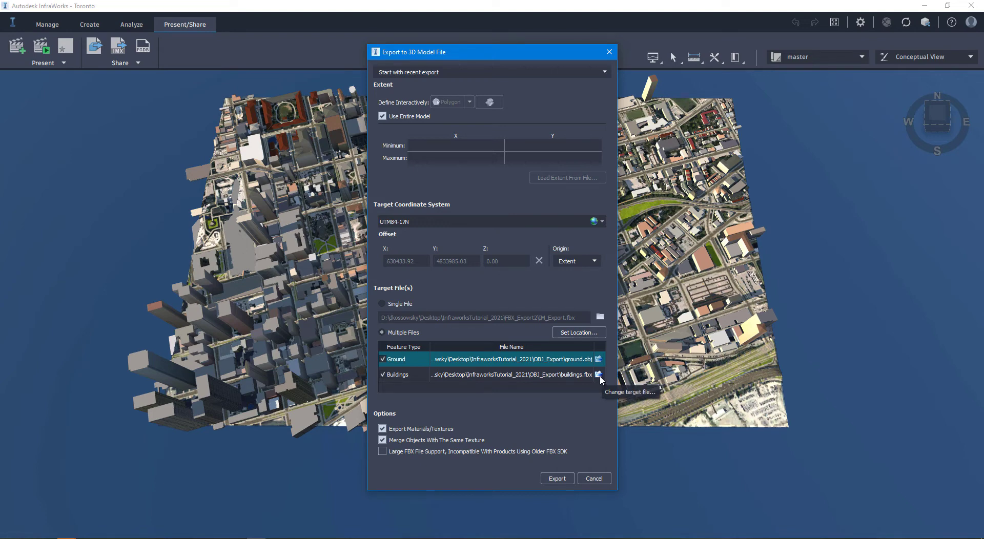
Change the Buildings target file to buildings.obj as WaveFront (*.obj).
click(598, 374)
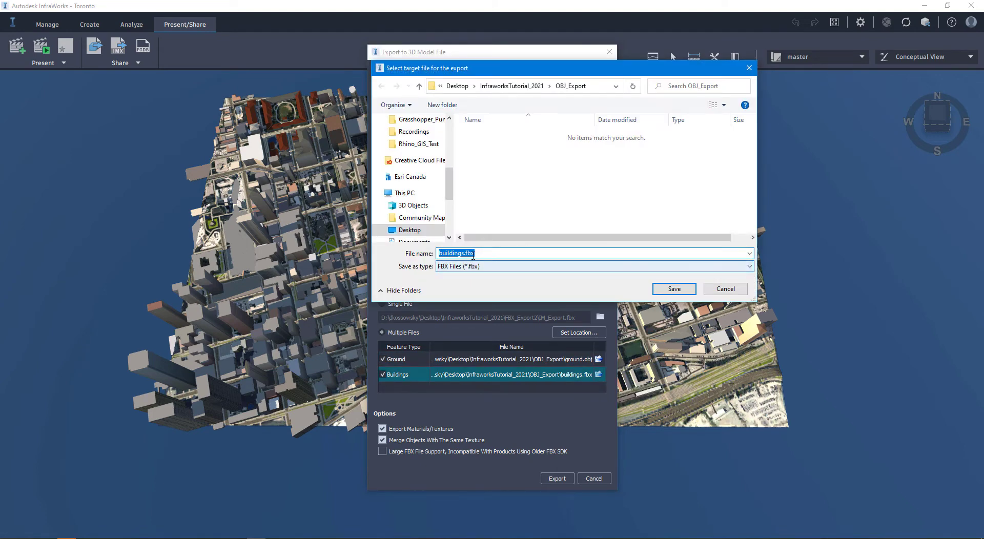
click(466, 253)
key(shift+End)
key(Delete)
click(526, 266)
click(515, 291)
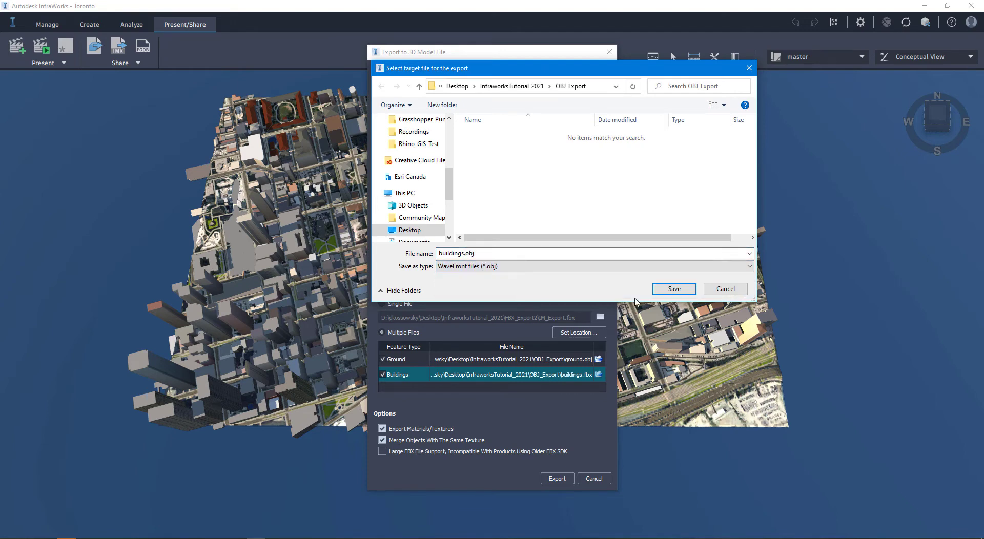
click(663, 291)
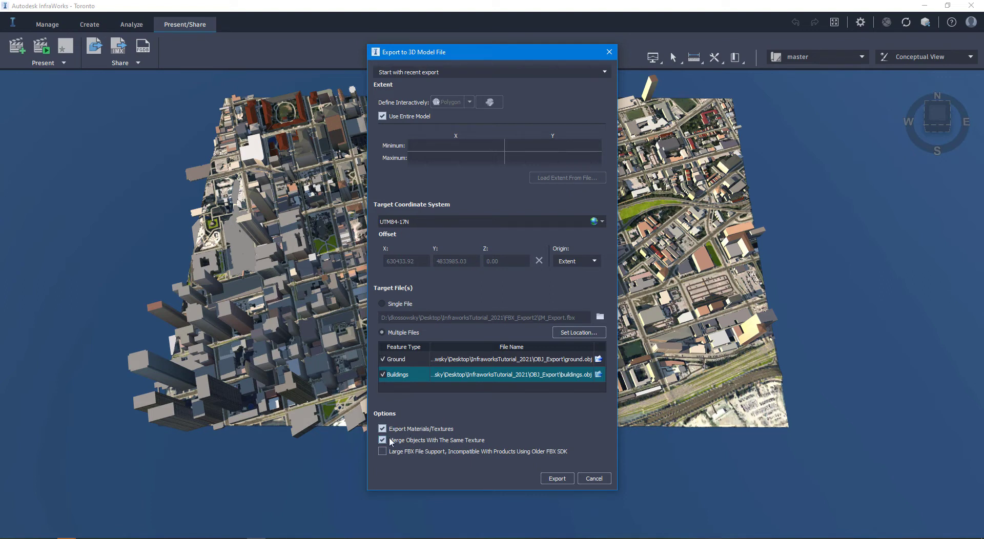
Run the OBJ export and open the OBJ_Export folder in File Explorer.
click(569, 479)
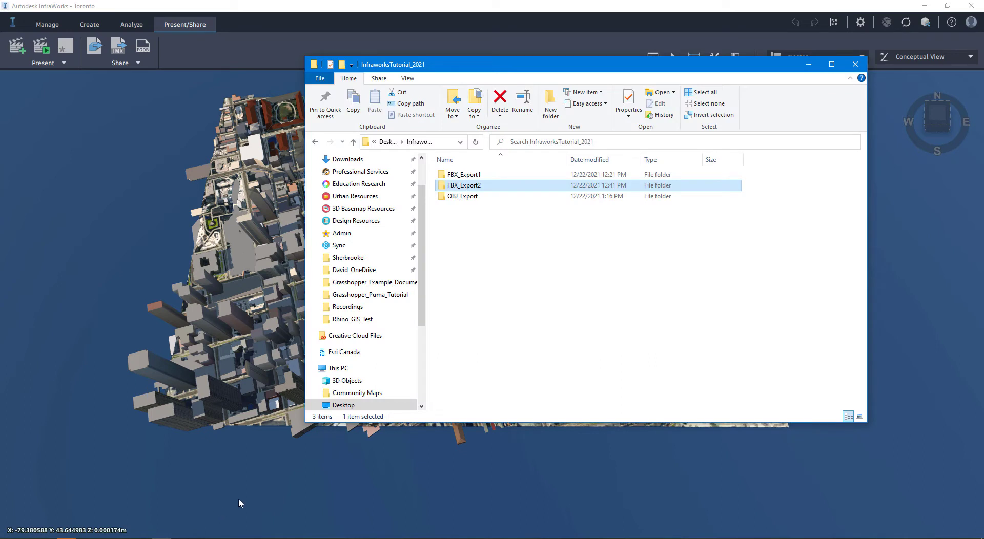
double_click(456, 196)
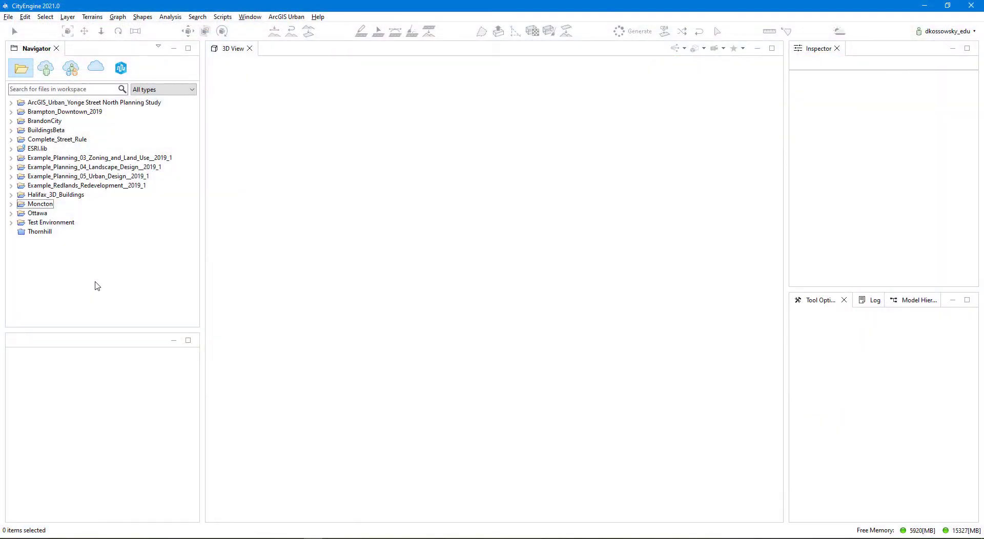
Create a new CityEngine project named InfraworksCityEngine.
right_click(82, 257)
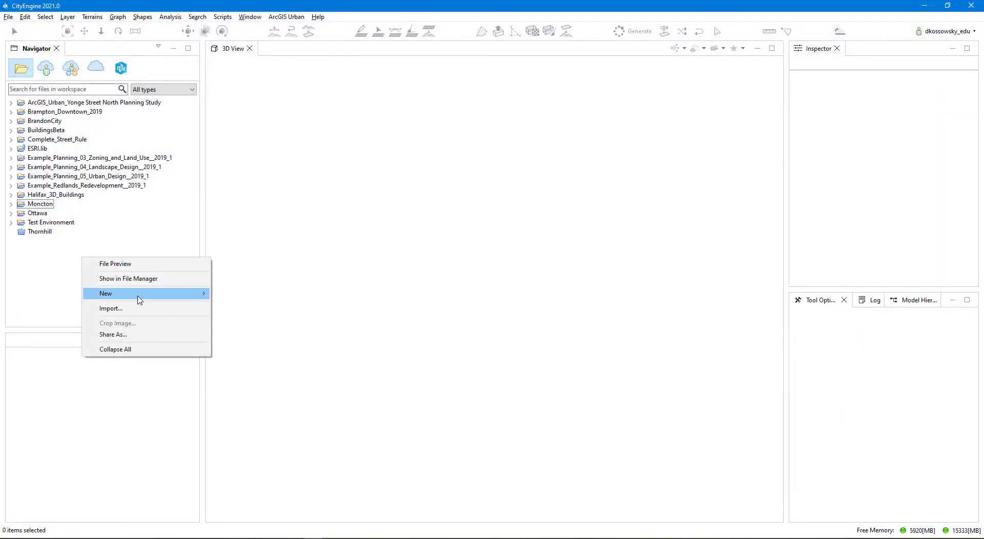
mouse_move(137, 297)
click(229, 297)
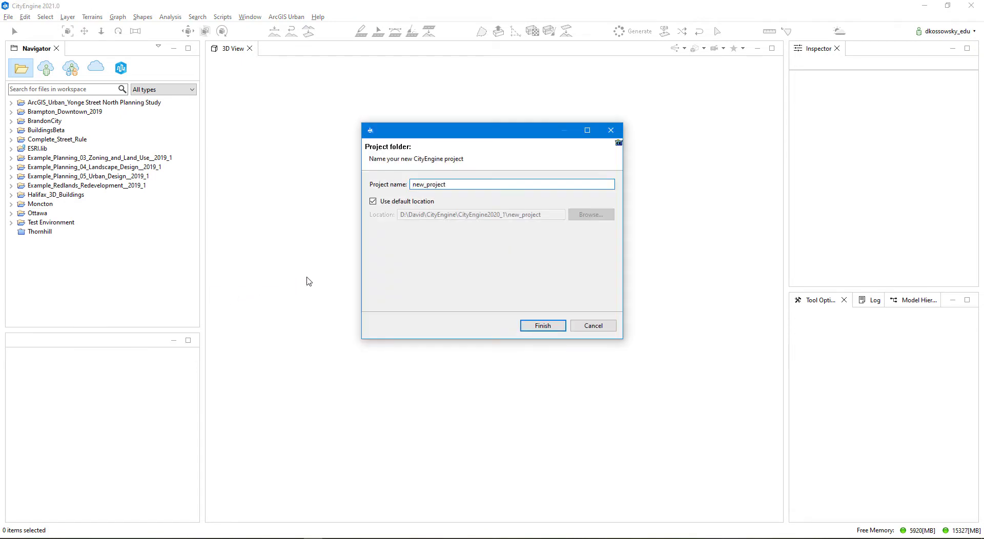
key(ctrl+a)
text(l)
text(nfraworksC)
text(ityEngin)
click(548, 327)
Start a new CityEngine scene named InfraworksData in the project's scenes folder.
click(11, 205)
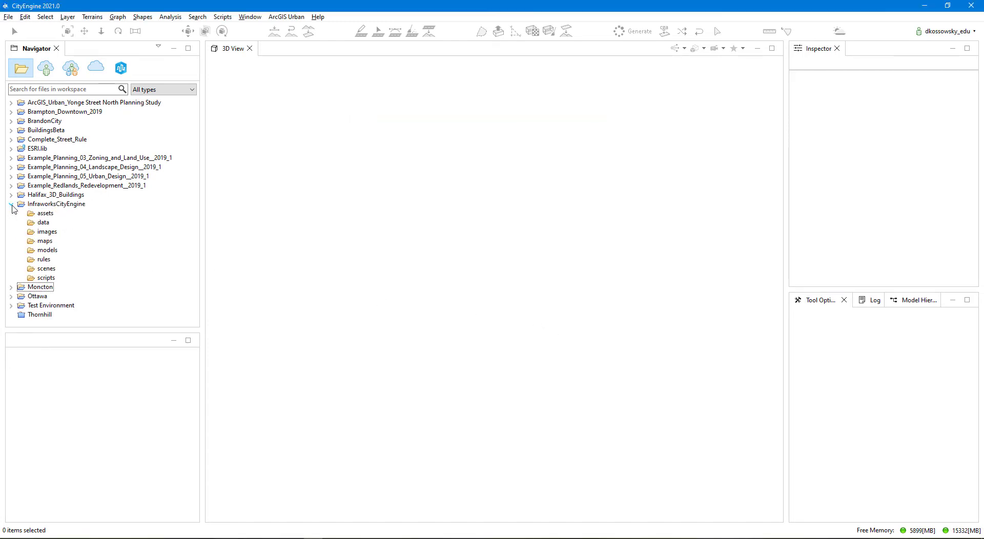
right_click(36, 271)
mouse_move(88, 314)
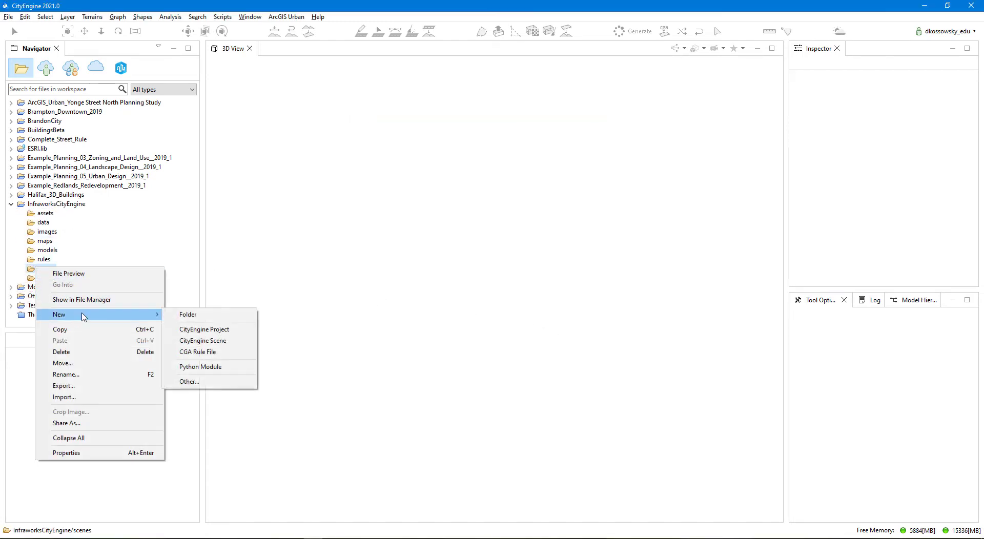
click(191, 345)
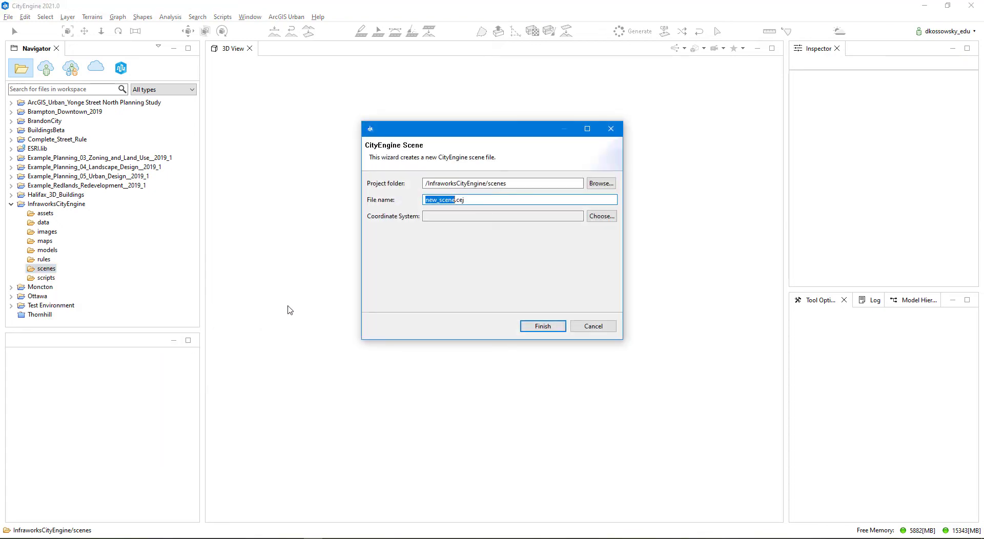
text(InfraworksData)
Give the scene the WGS 1984 UTM Zone 17N coordinate system and create it.
click(599, 221)
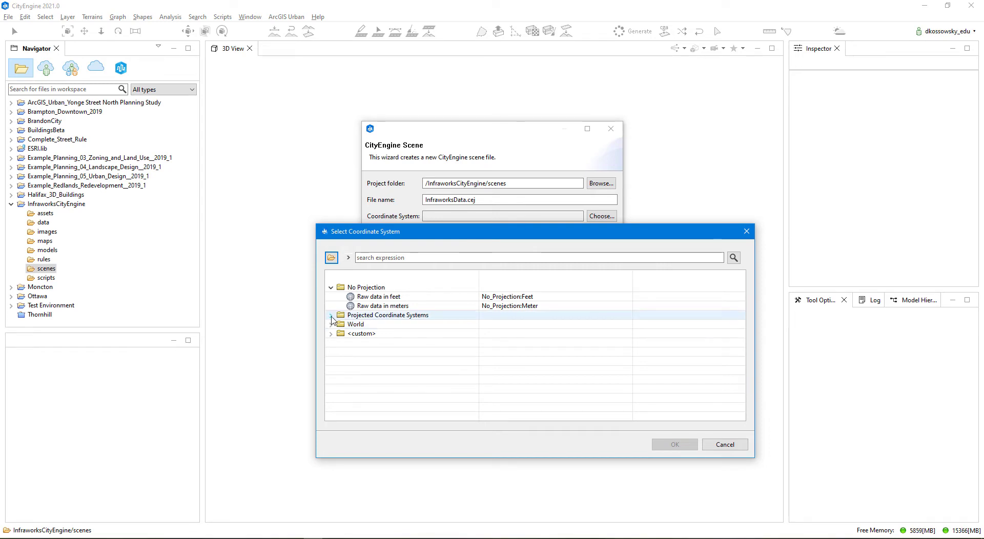
click(331, 315)
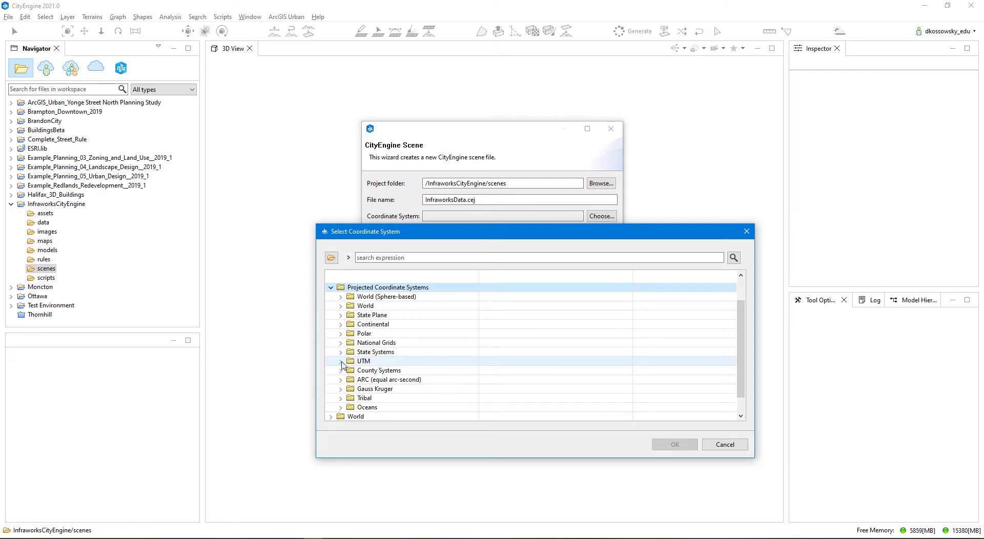
click(342, 362)
scroll(348, 389, down, 1)
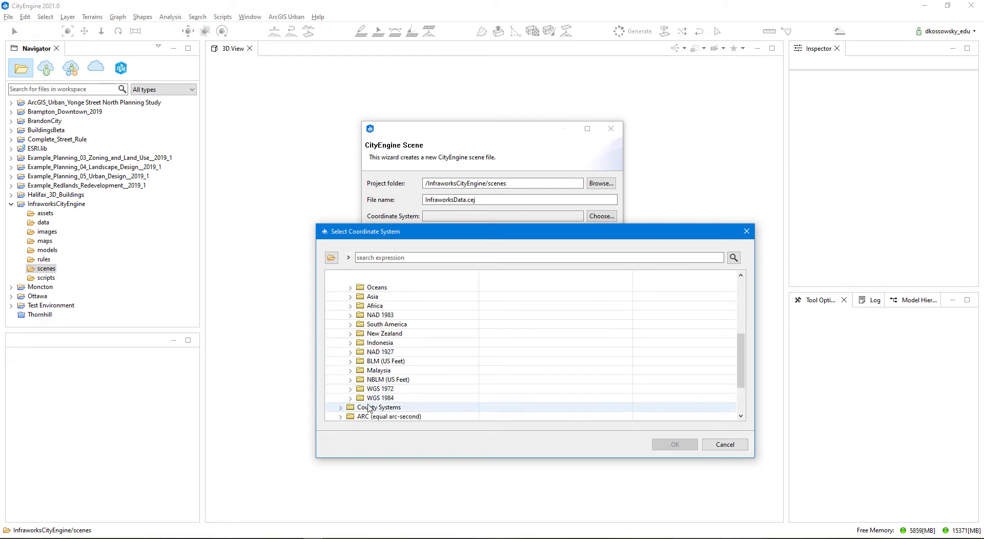
click(351, 399)
click(361, 404)
scroll(390, 380, down, 3)
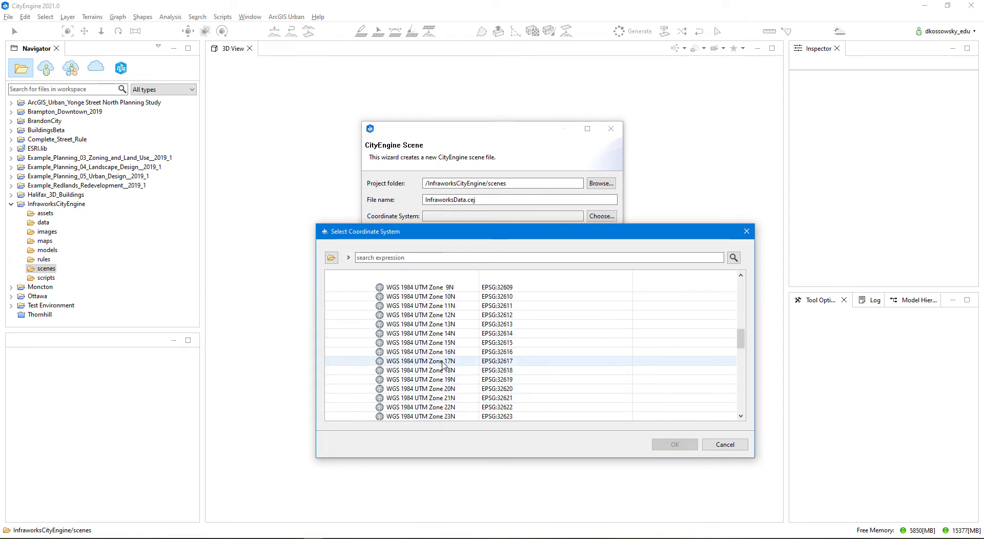
click(400, 361)
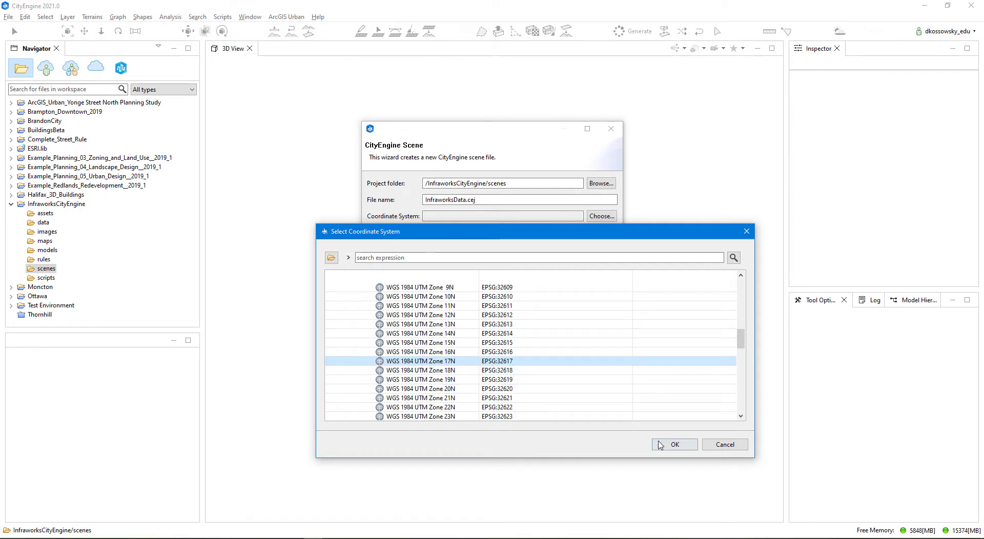
click(659, 444)
click(544, 327)
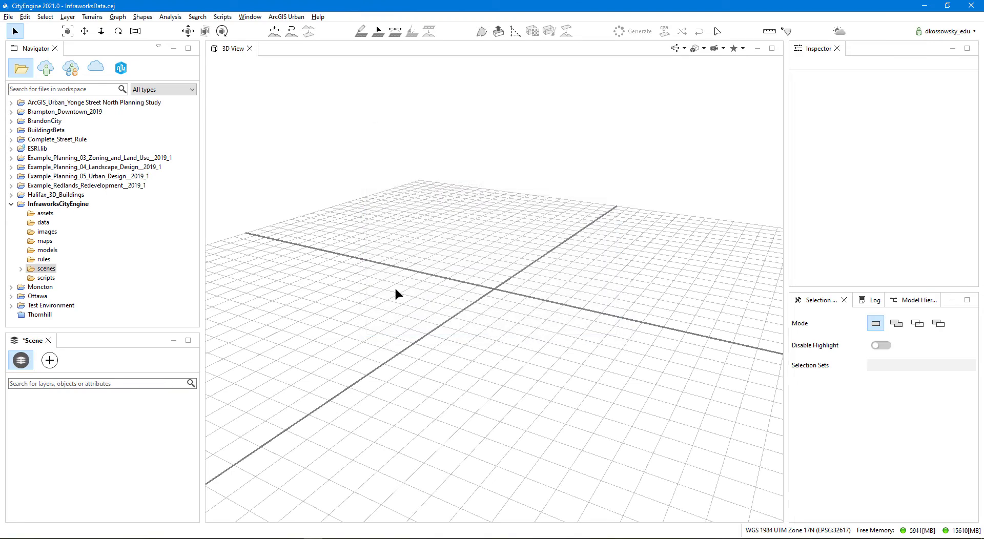
Open Get Map Data and search for Toronto, Ontario.
alt+drag(563, 324, 483, 351)
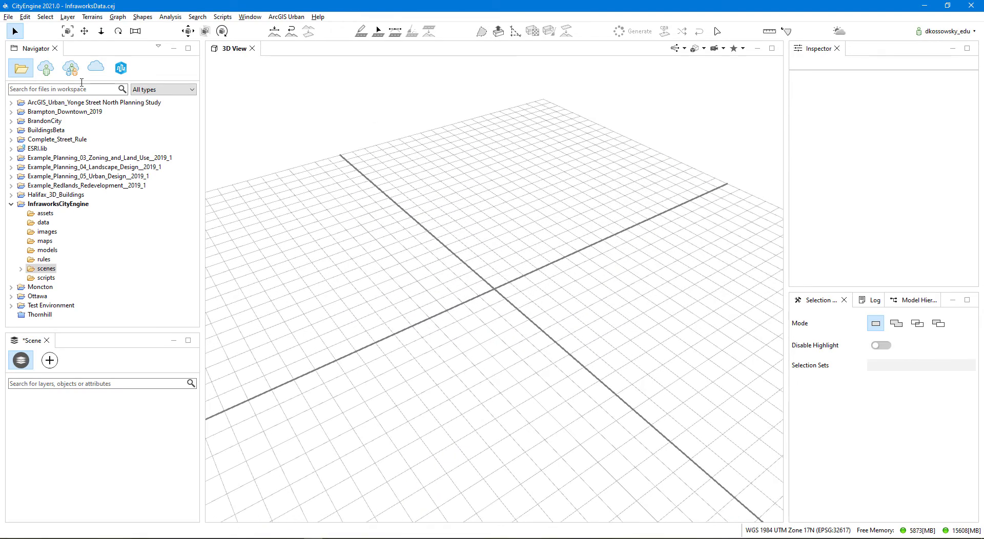
click(9, 17)
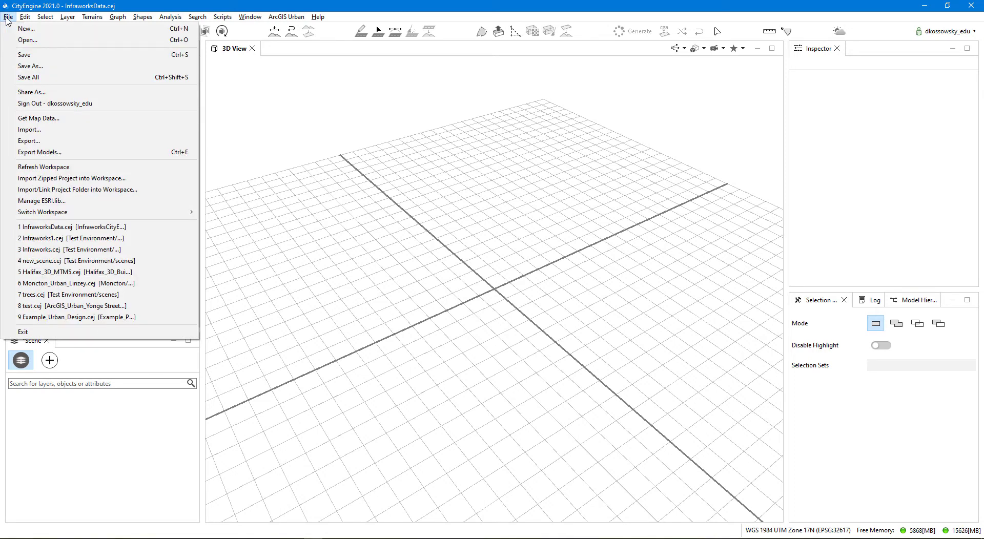
click(42, 119)
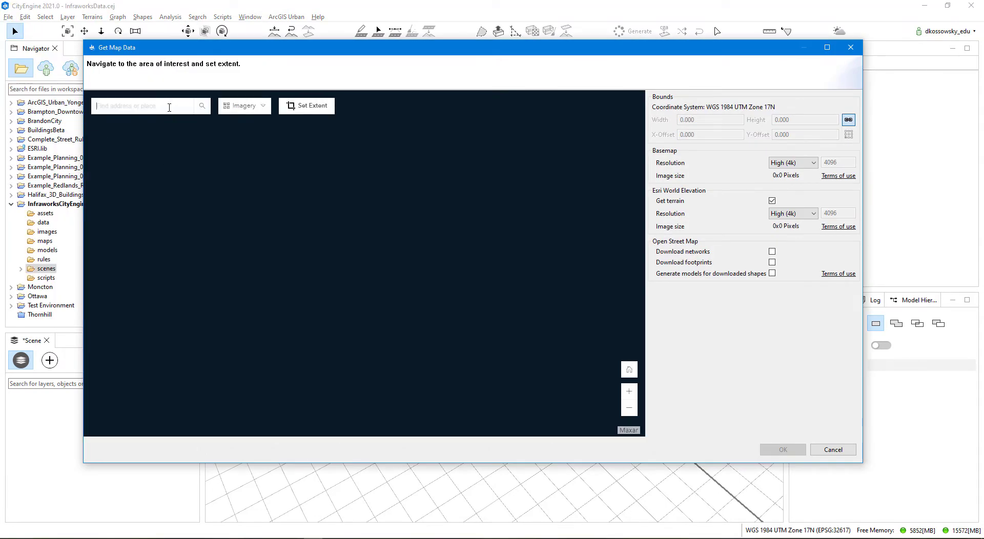
text(Toronto, Ontario)
key(Return)
Fit the extent over downtown Toronto and its harbour, then download the imagery with elevation.
click(298, 107)
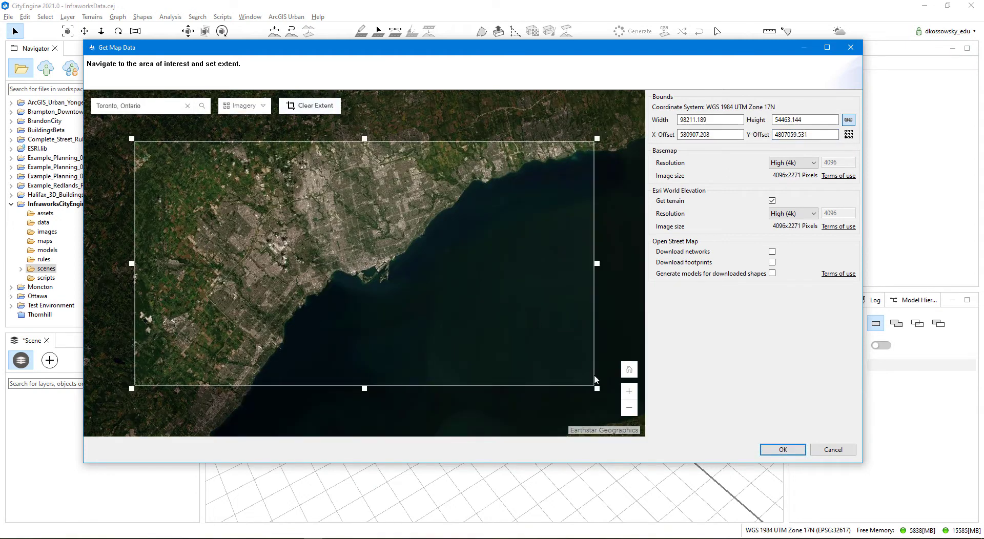
mouse_move(593, 385)
mouse_down()
mouse_move(465, 288)
mouse_move(414, 285)
mouse_up()
drag(132, 293, 325, 294)
drag(375, 135, 375, 236)
scroll(378, 276, up, 2)
scroll(592, 202, up, 3)
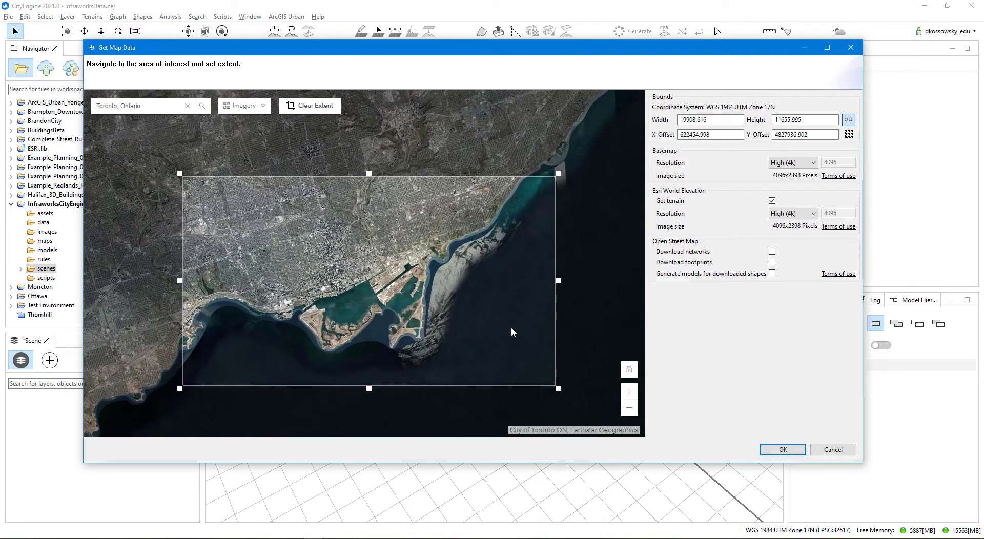
drag(505, 385, 515, 361)
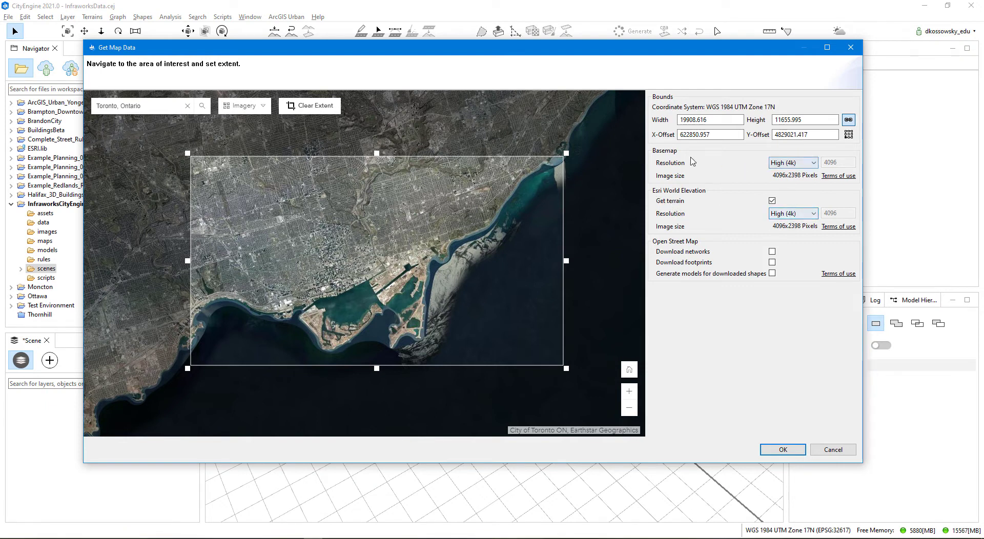
click(796, 453)
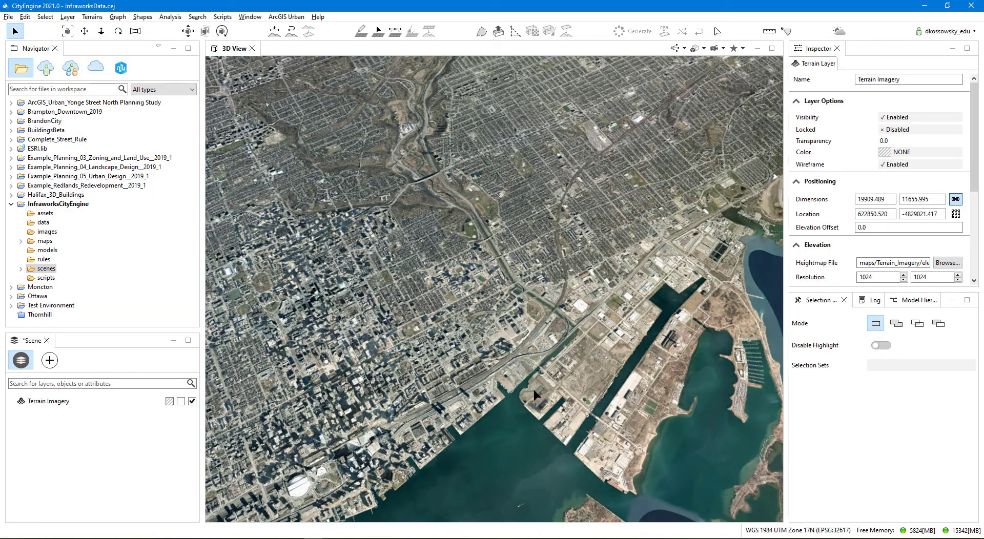
alt+drag(533, 389, 509, 356)
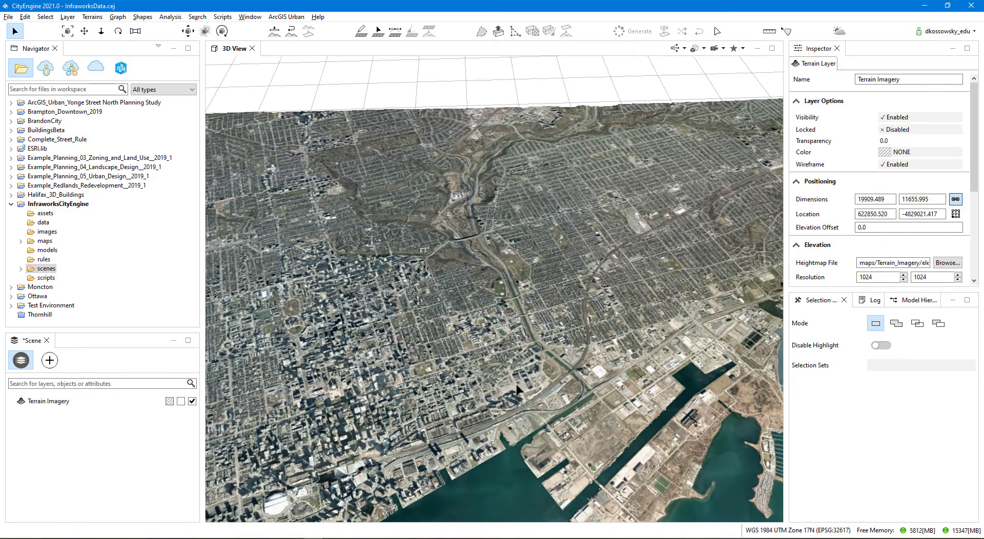
scroll(534, 433, up, 5)
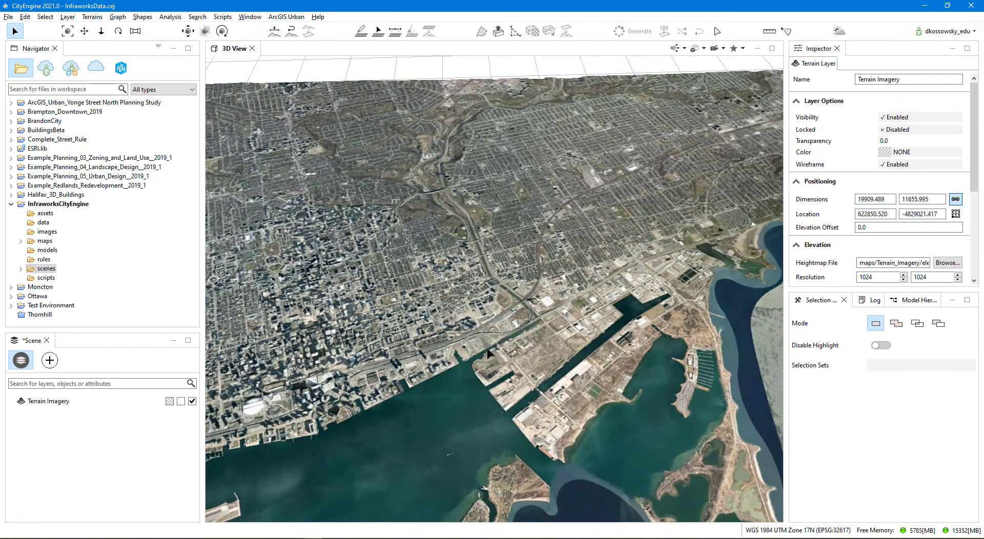
scroll(491, 354, up, 2)
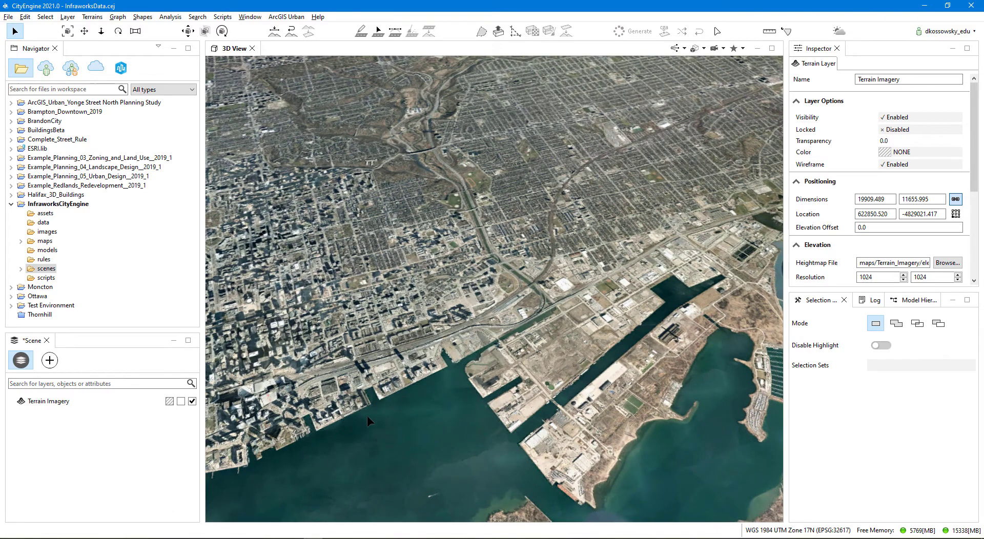
Copy the OBJ_Export folder from File Explorer into the project's data folder and expand it.
click(189, 538)
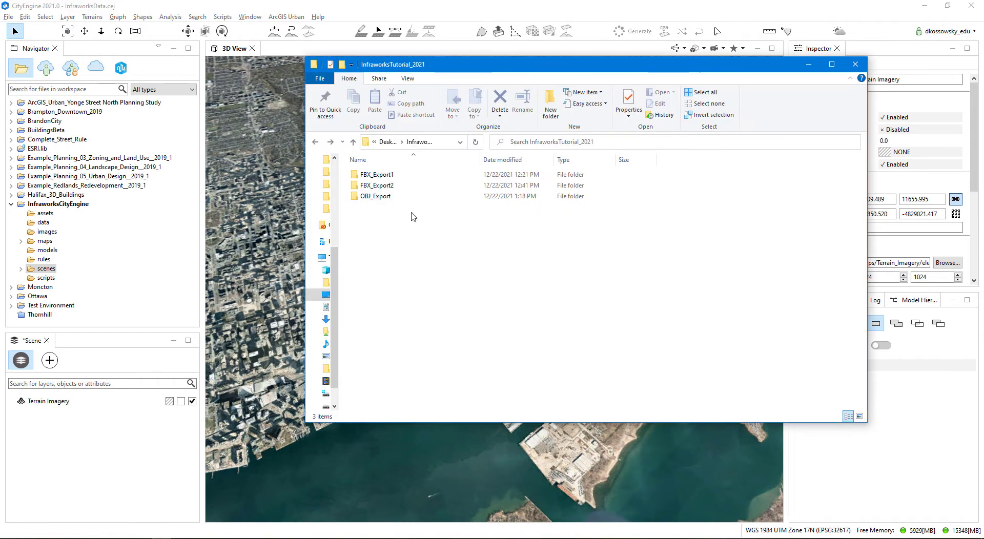
click(361, 199)
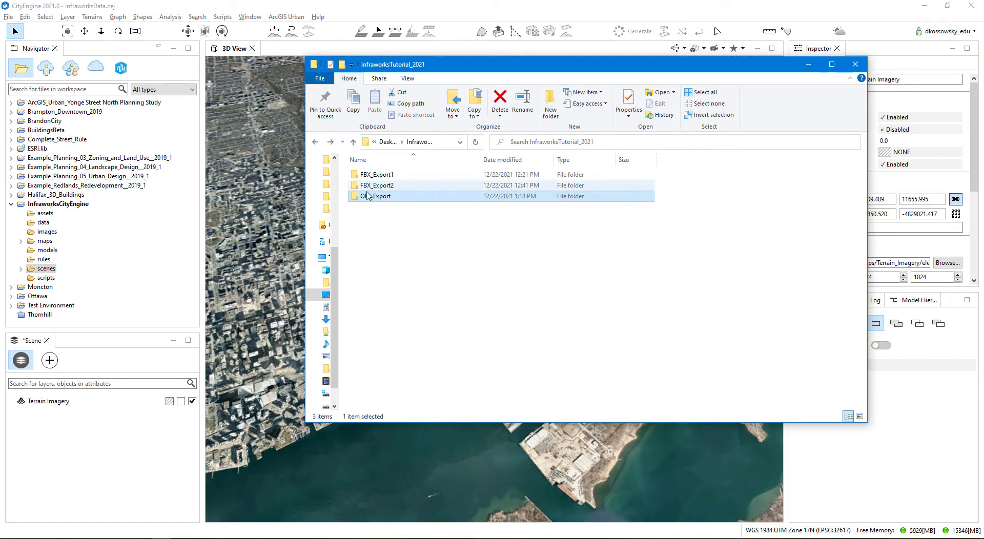
drag(364, 199, 44, 226)
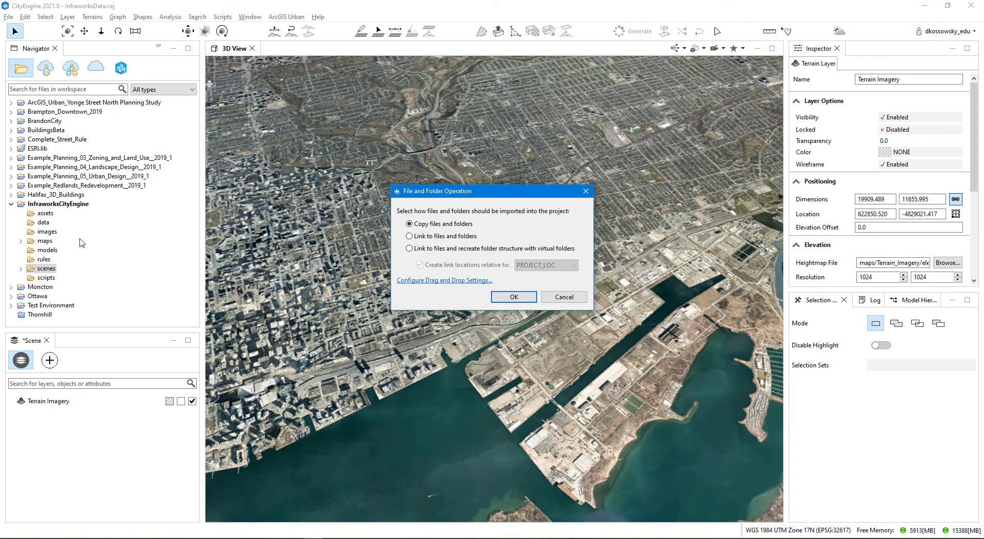
click(514, 297)
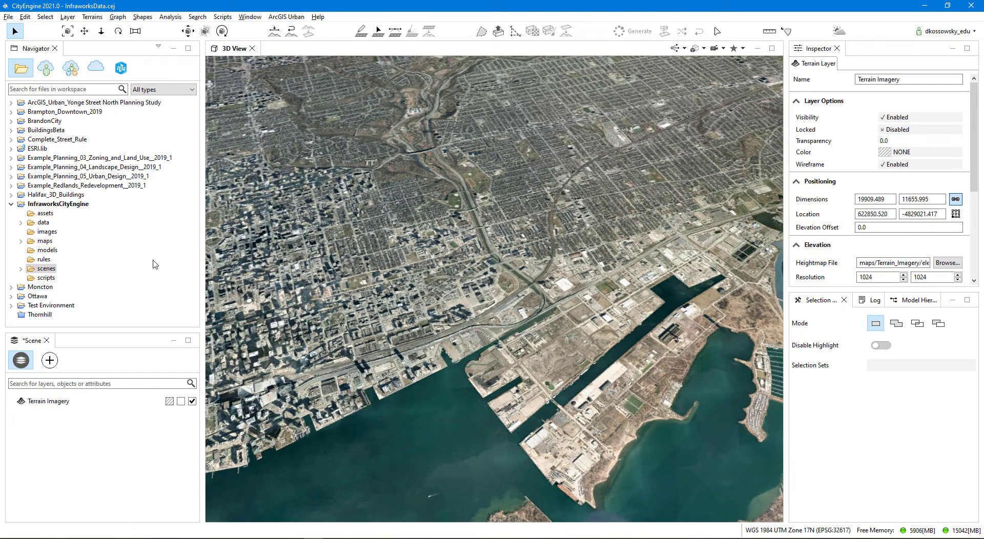
click(21, 222)
click(31, 232)
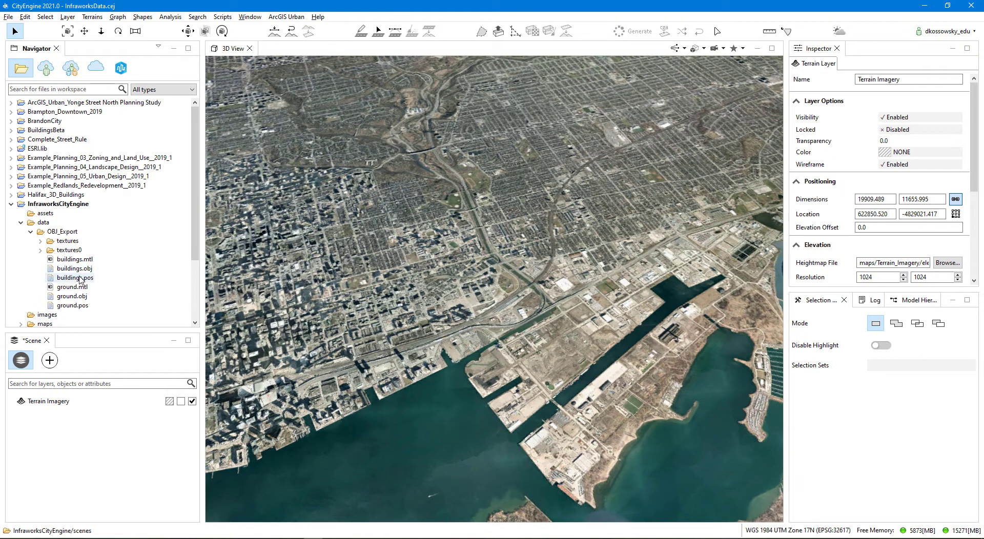
Open buildings.pos in the Text Editor to read coordinates 630433.9375, 4833985, 0.
scroll(77, 270, down, 1)
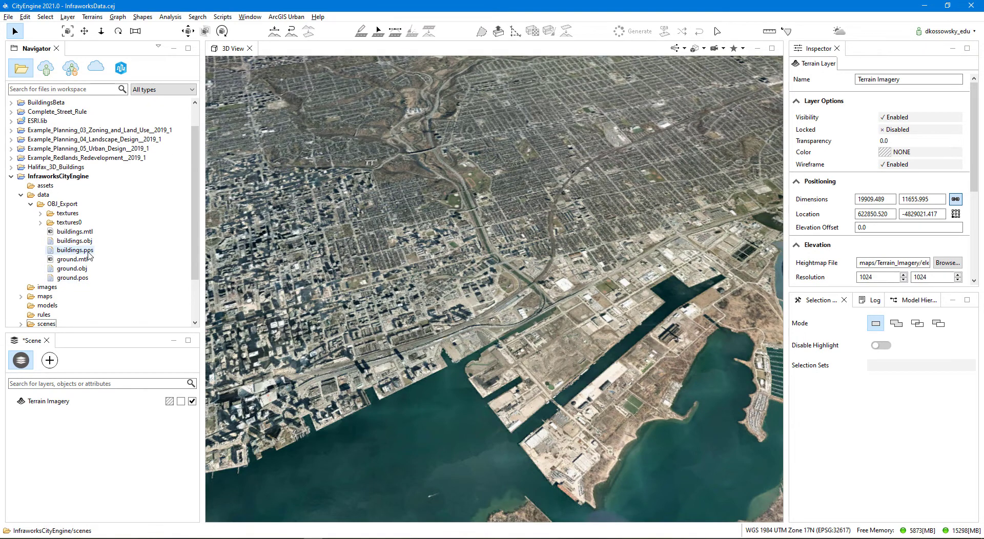
right_click(86, 252)
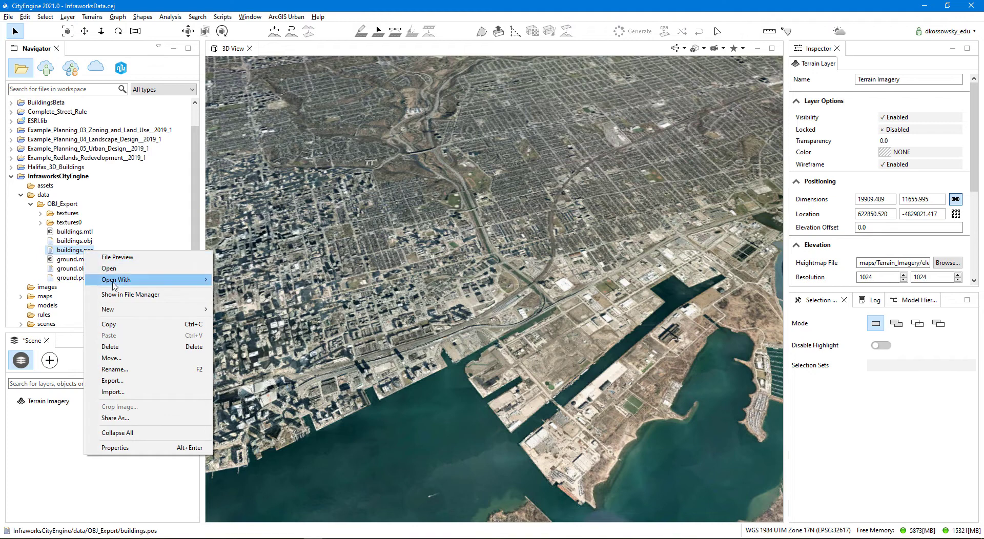
mouse_move(114, 281)
click(245, 282)
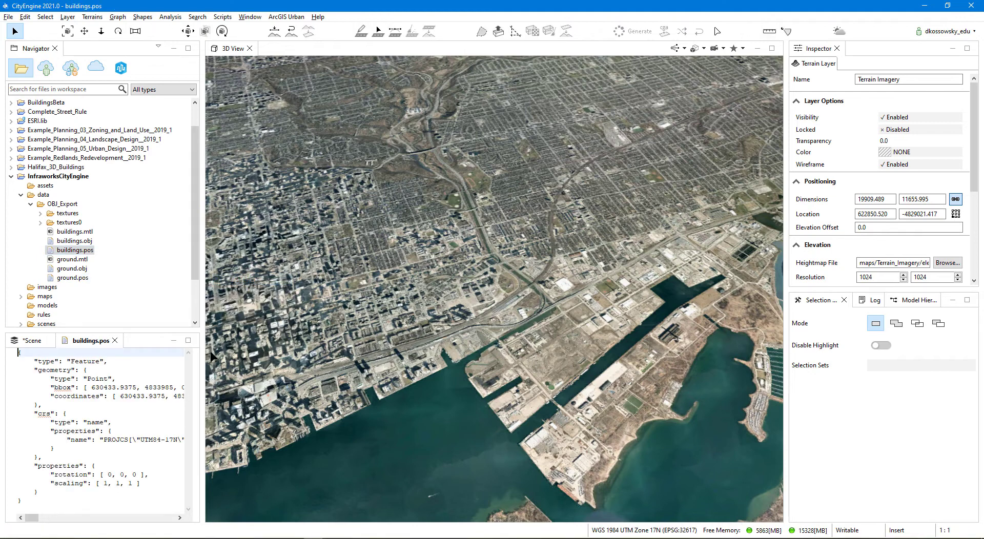
drag(204, 359, 321, 355)
drag(50, 396, 225, 397)
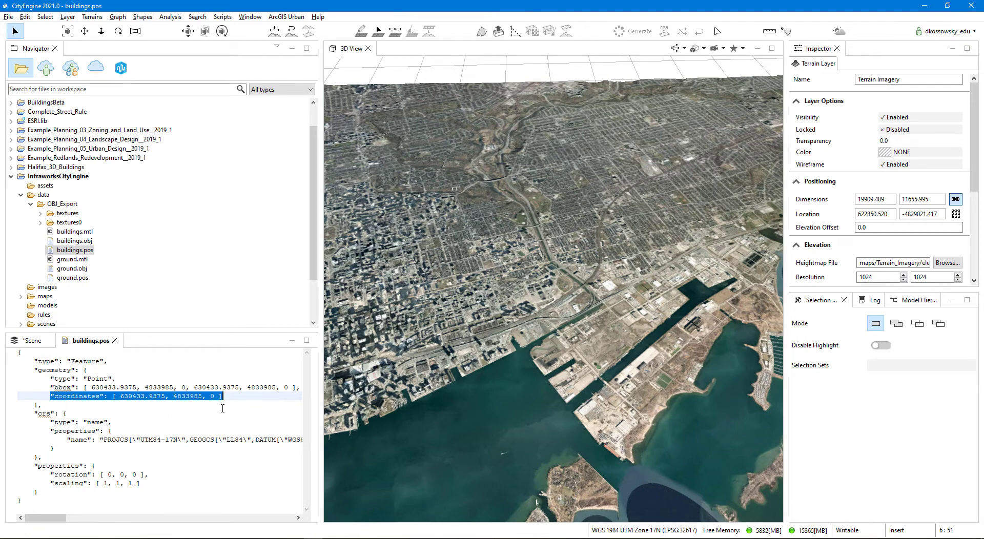
Import buildings.obj with terrain alignment off, X-Offset 630433.9375 and Z-Offset -4833985.
right_click(60, 245)
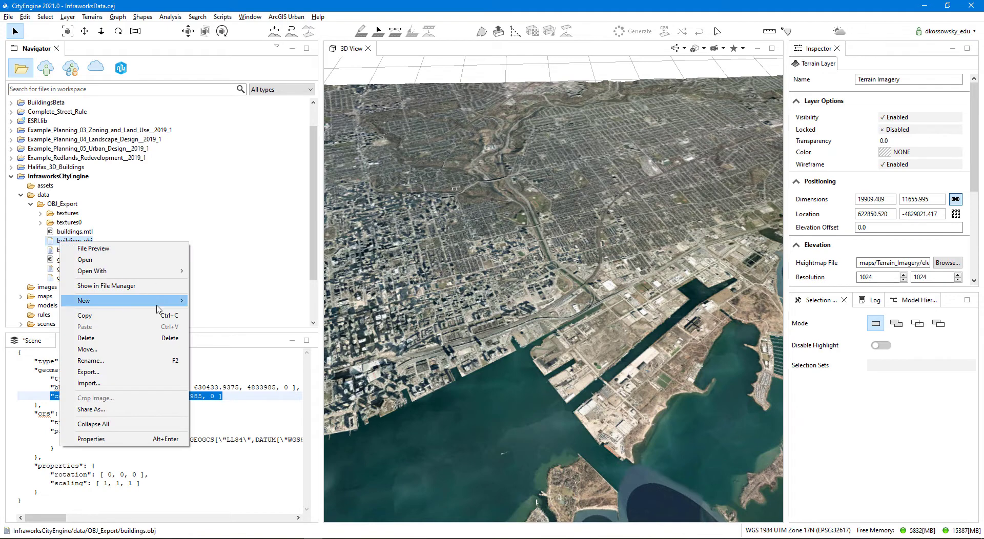
click(123, 384)
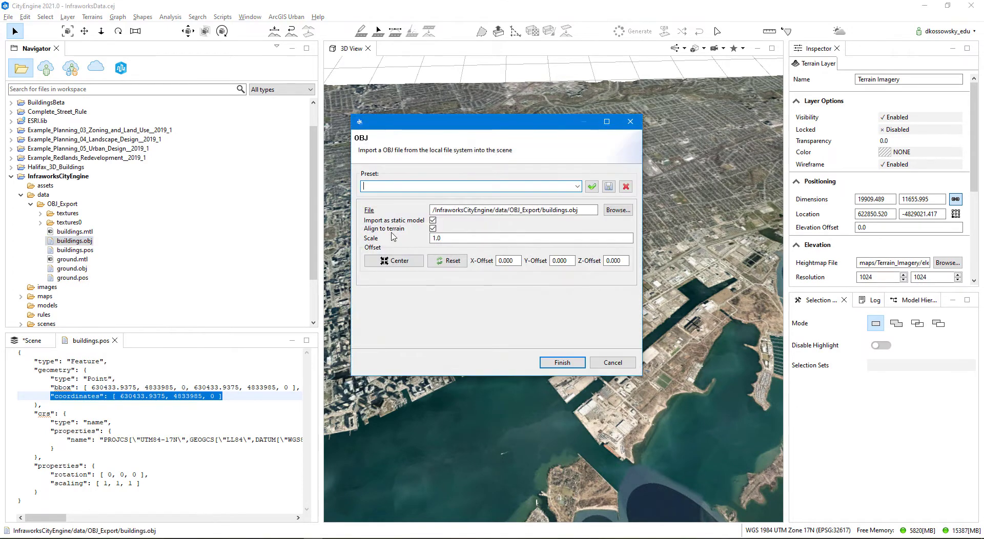
click(433, 229)
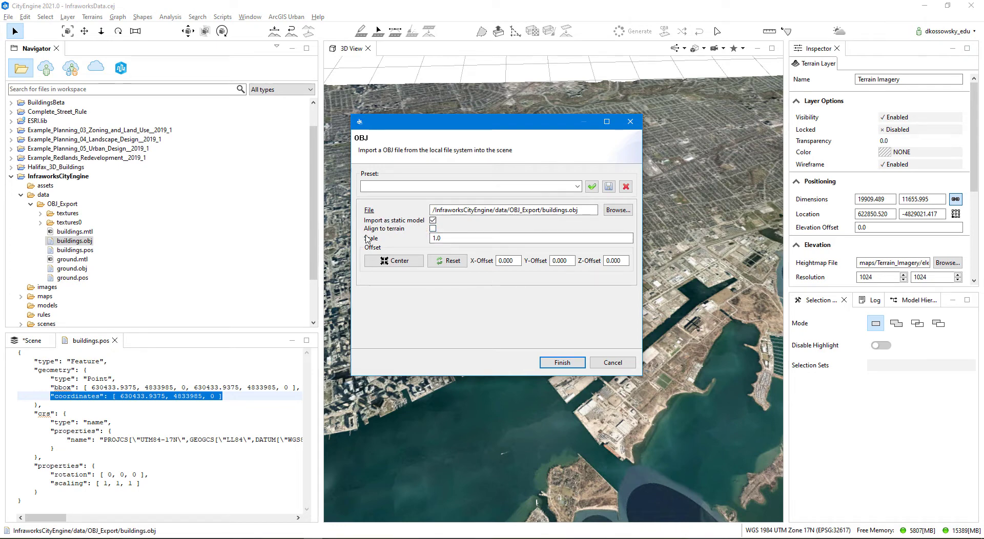
click(506, 261)
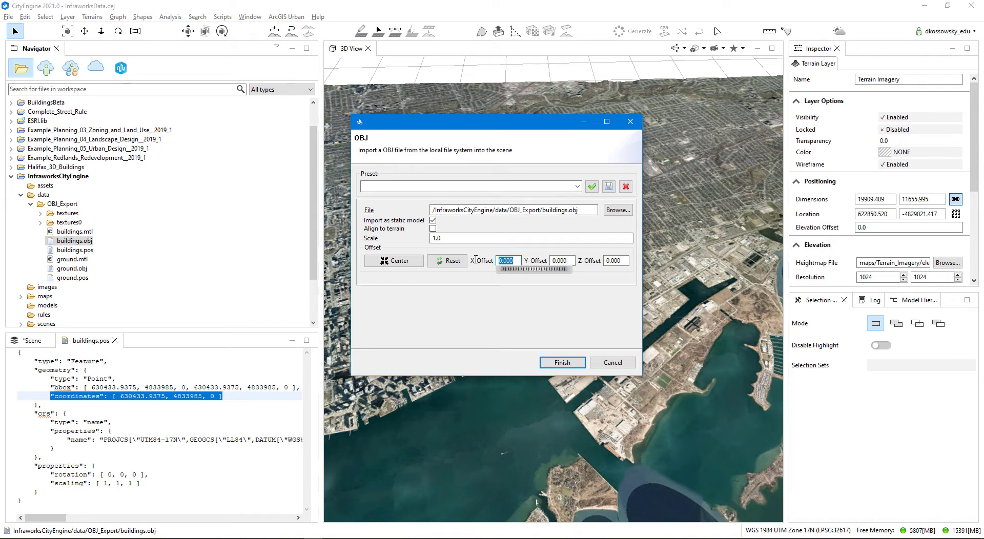
text(63)
text(0433)
text(.9375)
key(Tab)
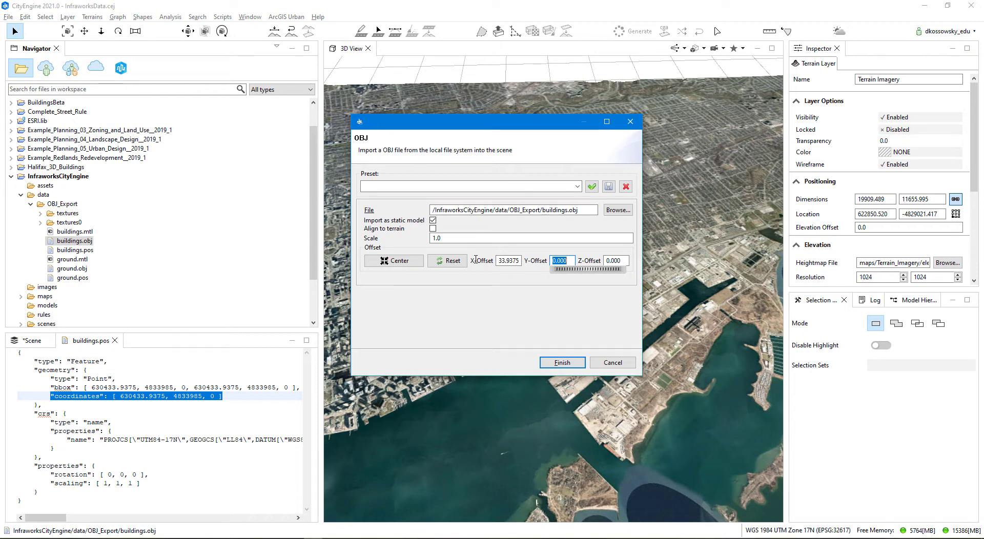
key(Tab)
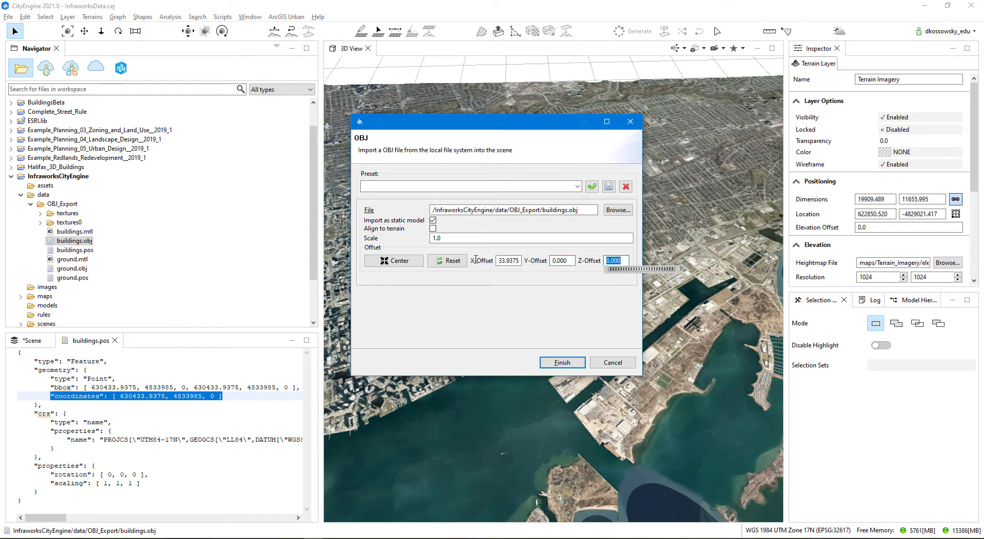
text(-)
text(833985)
click(557, 365)
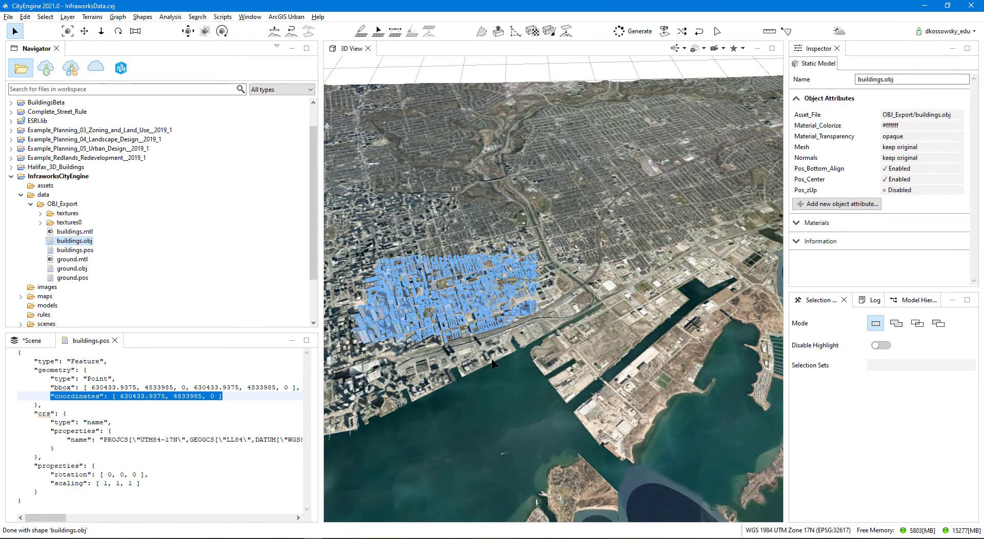
Import ground.obj without terrain alignment, using X-Offset 630433.93 and Z-Offset -4833985.
scroll(576, 388, up, 5)
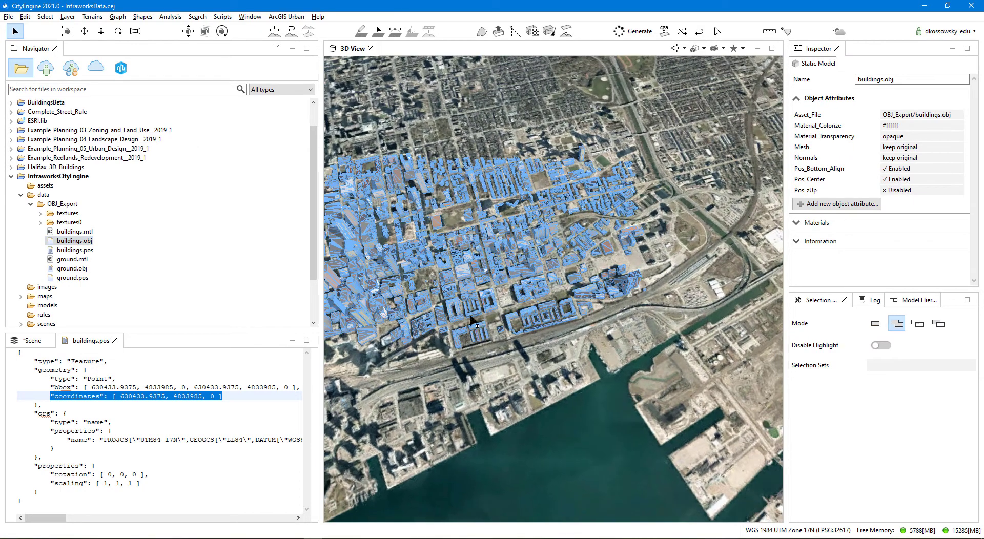
scroll(576, 388, up, 5)
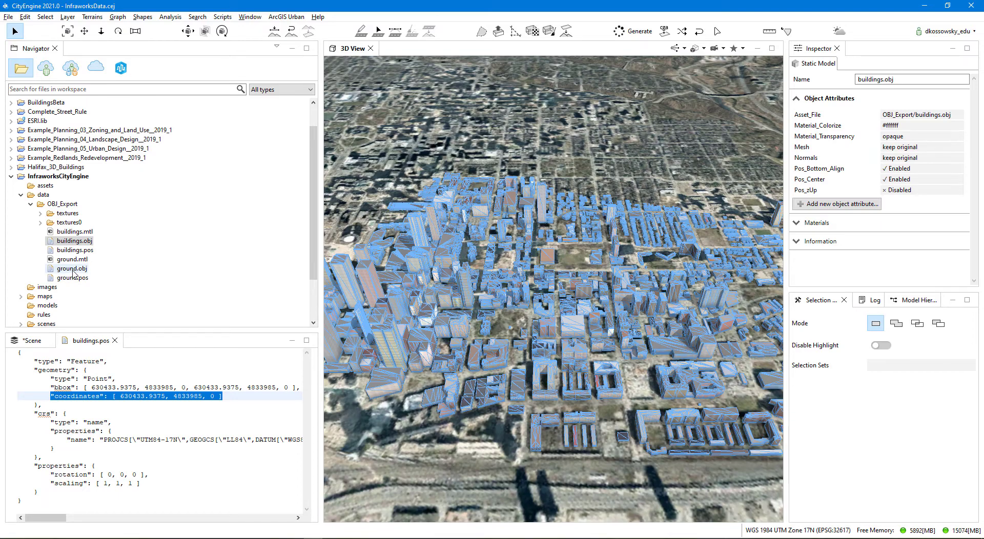
click(73, 270)
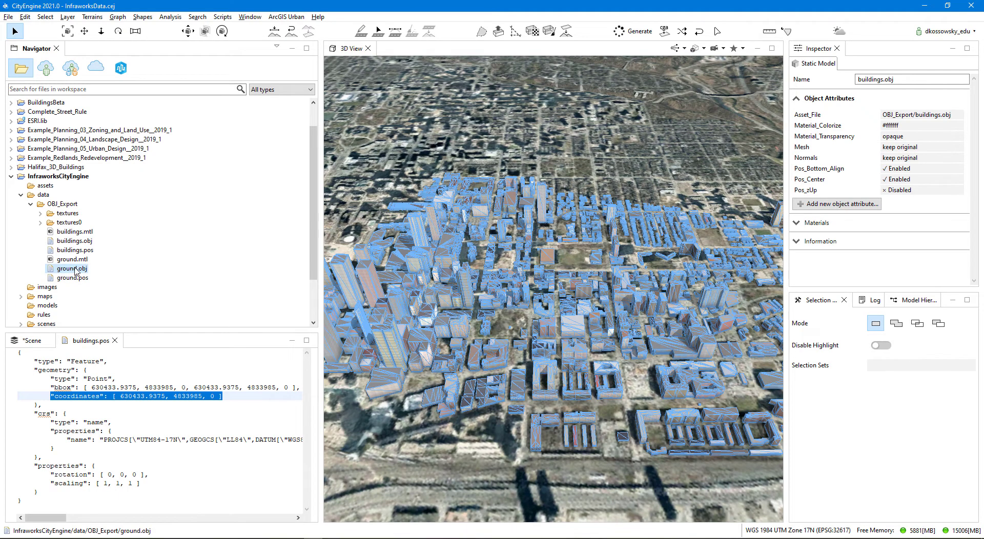
right_click(80, 269)
click(108, 408)
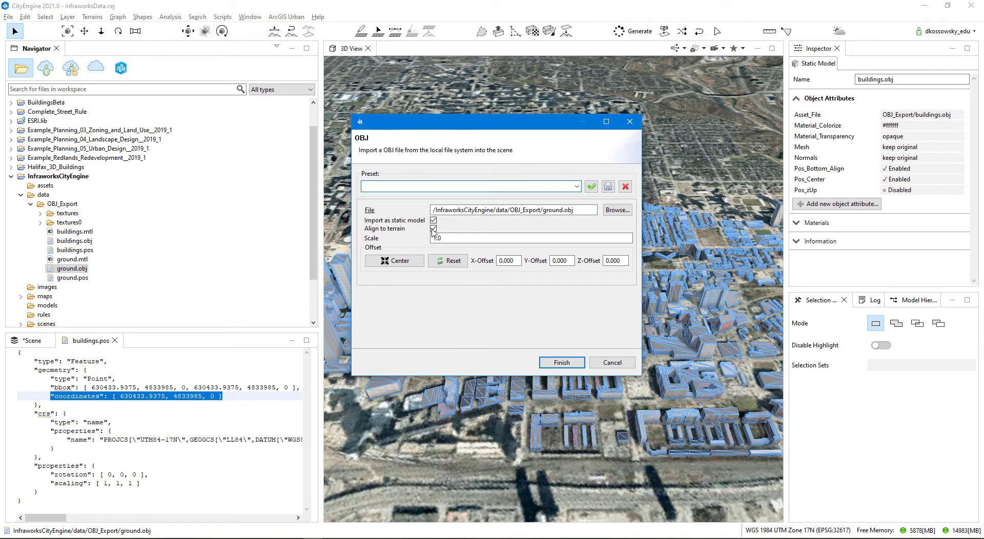
click(434, 230)
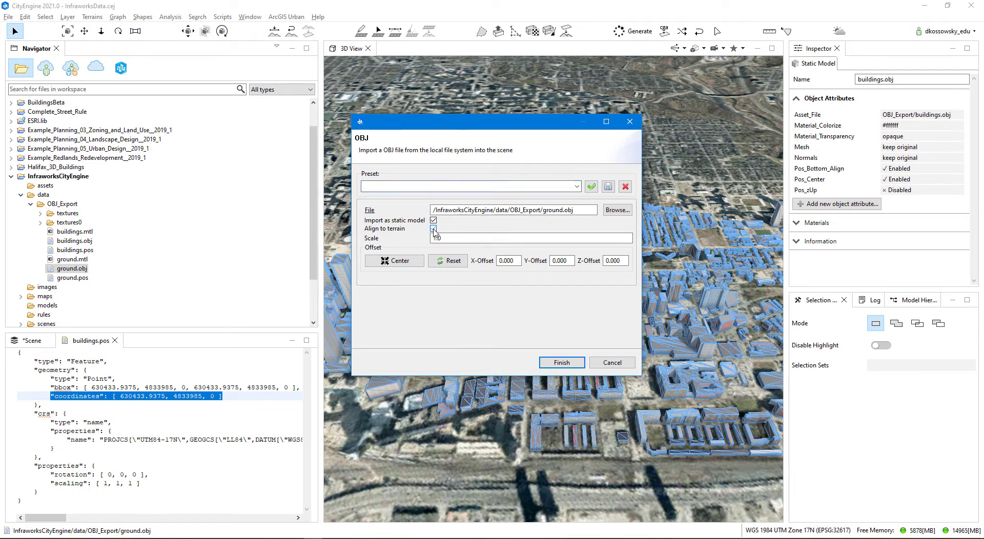
click(506, 261)
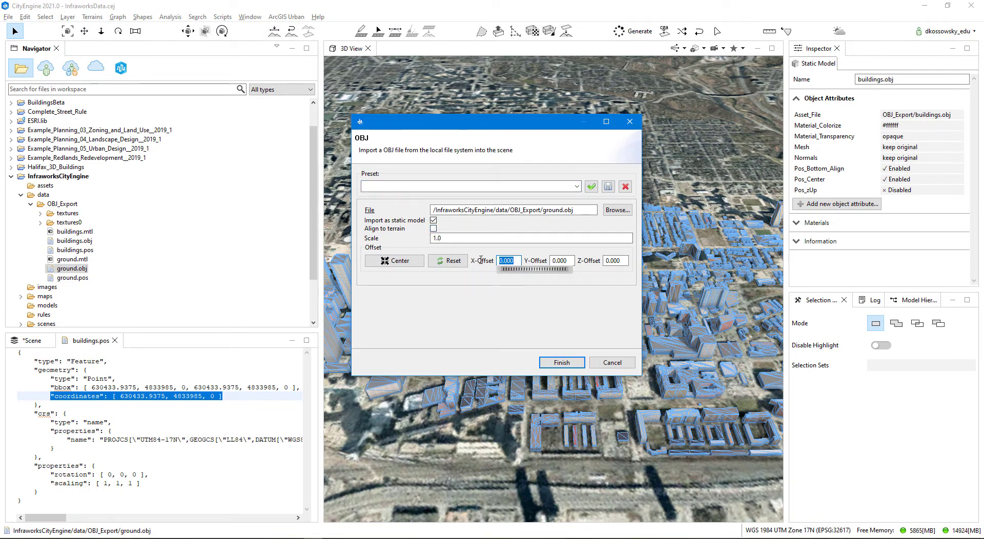
text(630433.93)
key(Tab)
key(Tab)
text(-)
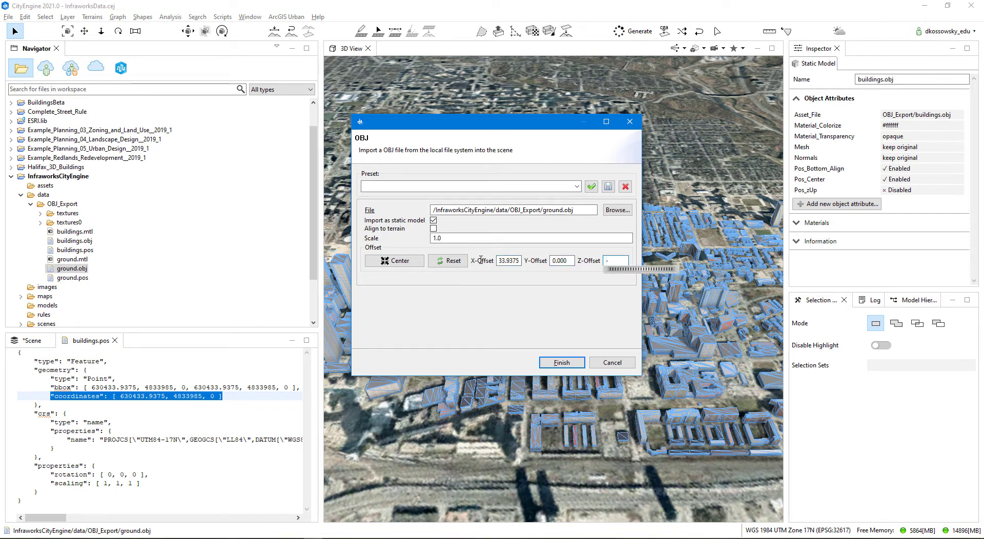
text(4833985)
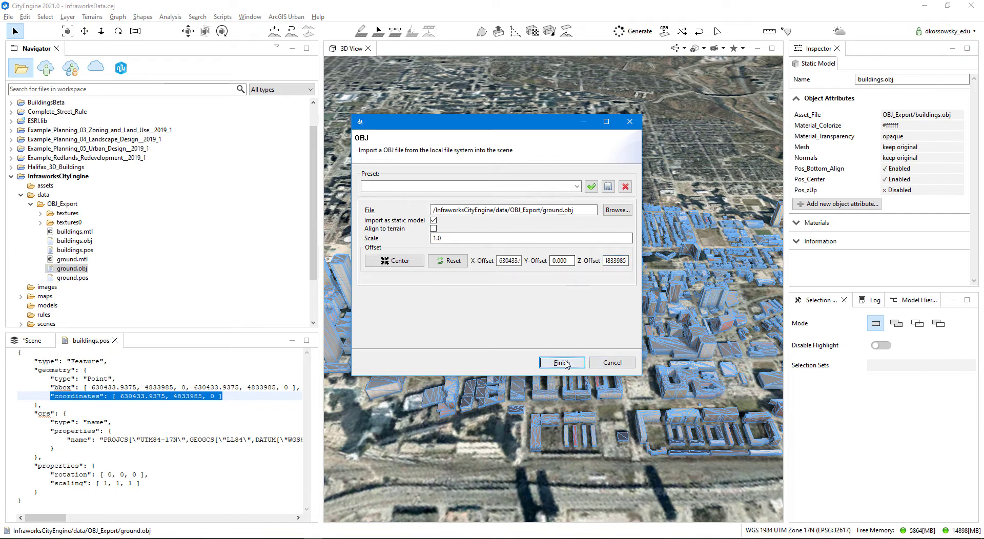
click(562, 363)
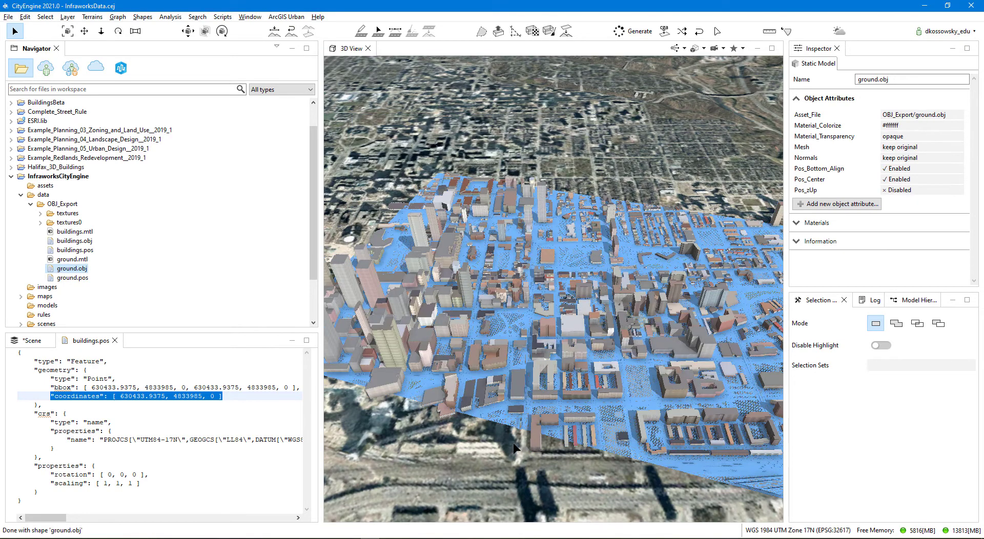
scroll(652, 378, up, 10)
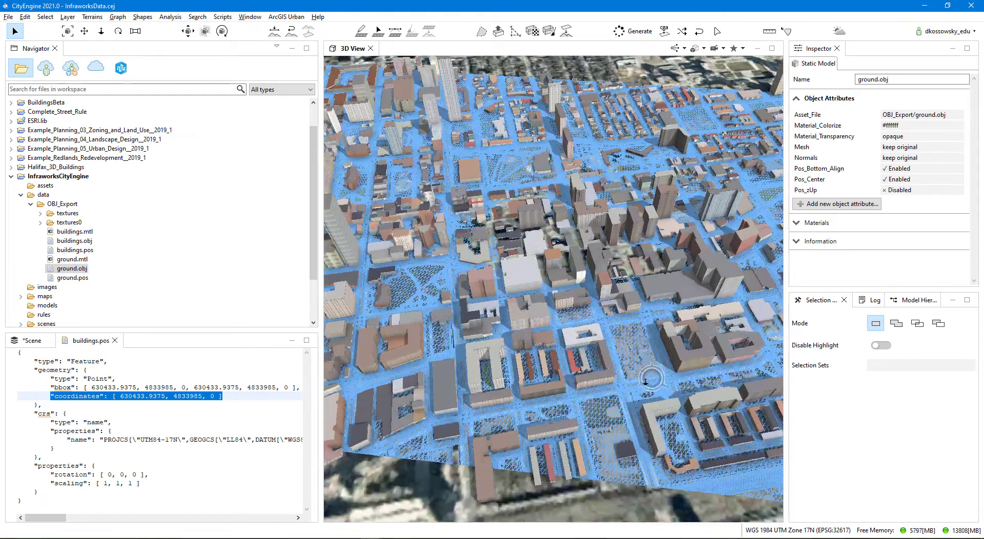
scroll(646, 379, up, 3)
shift+middle_drag(646, 380, 445, 326)
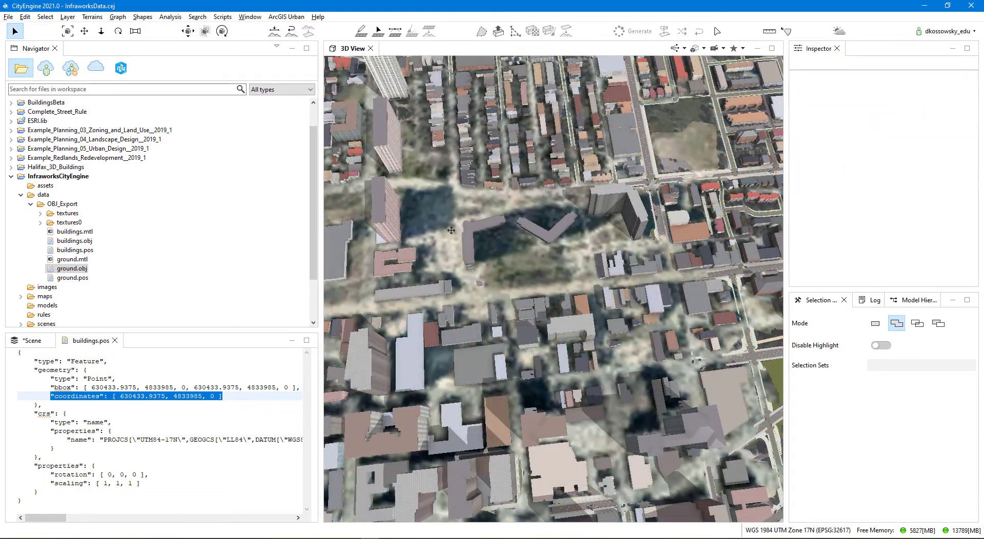
middle_drag(511, 265, 585, 355)
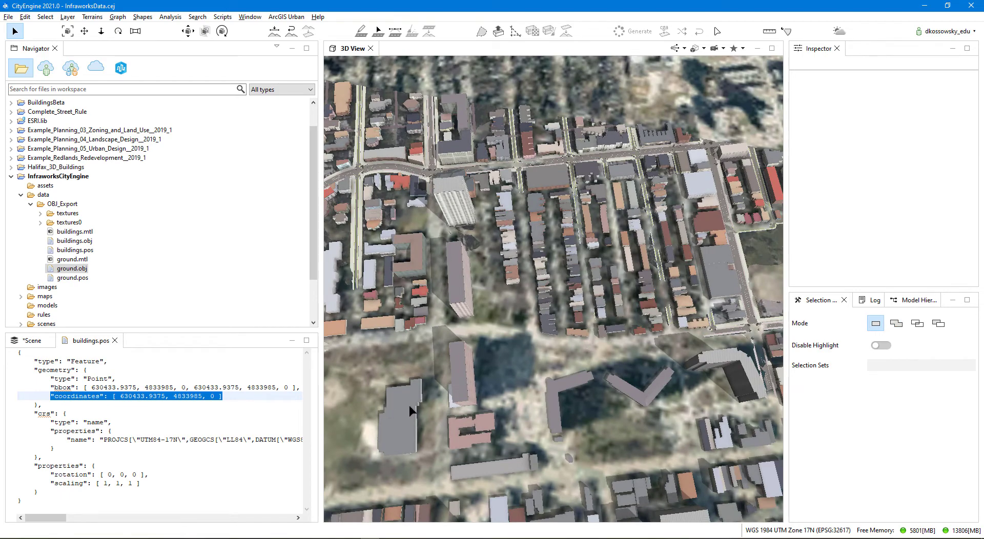
alt+drag(515, 355, 493, 321)
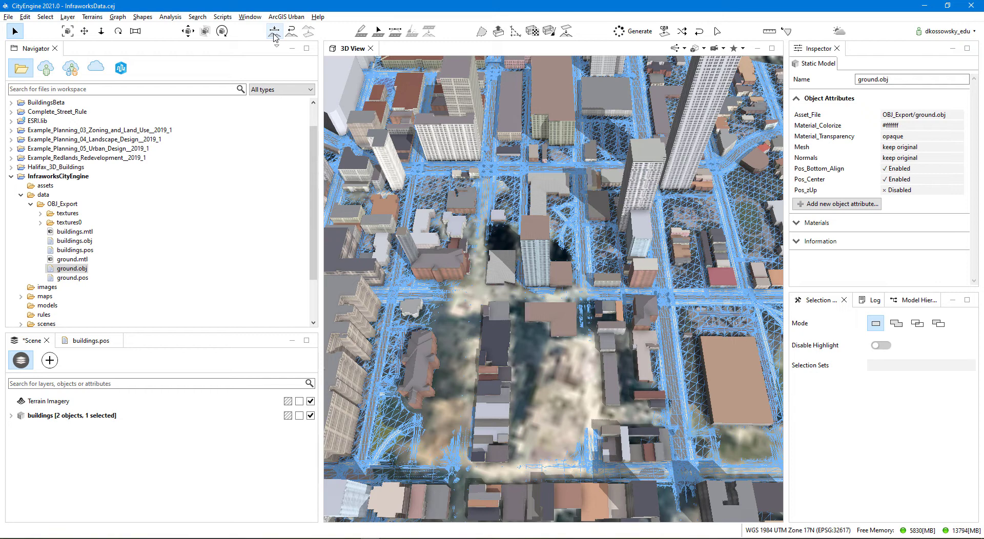
Pick the ground elevation with the Terrain Edit Brush and set its Height to 85.0.
click(275, 36)
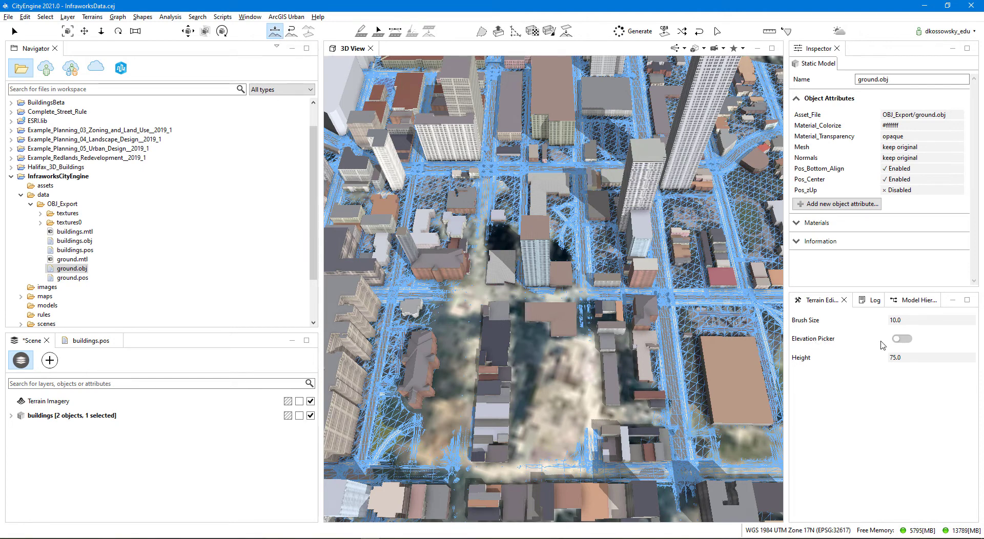
click(903, 339)
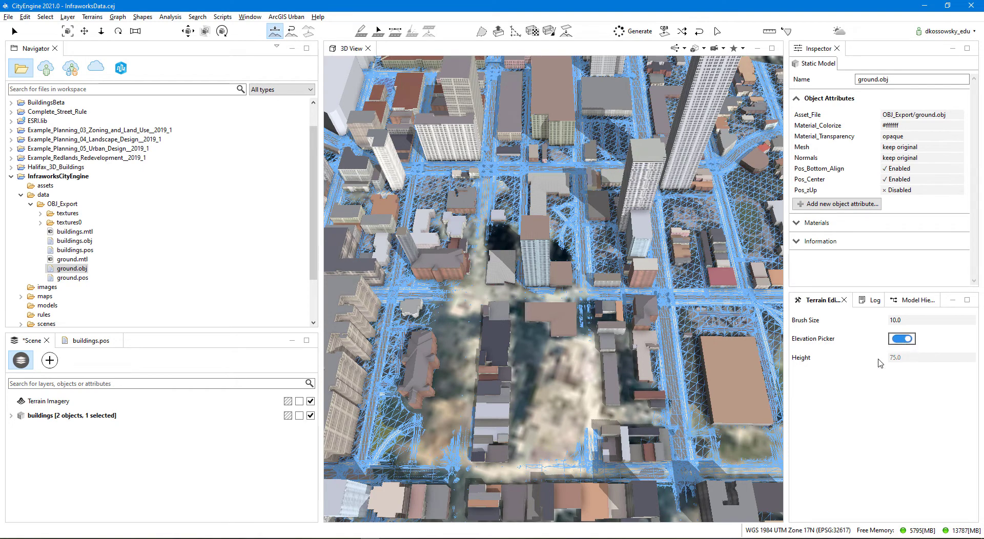
click(413, 300)
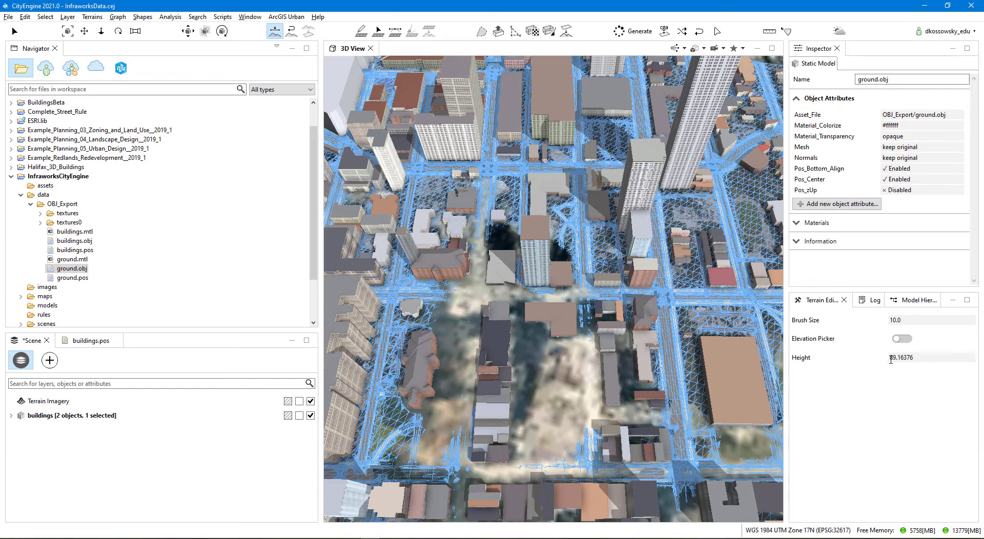
scroll(525, 370, up, 2)
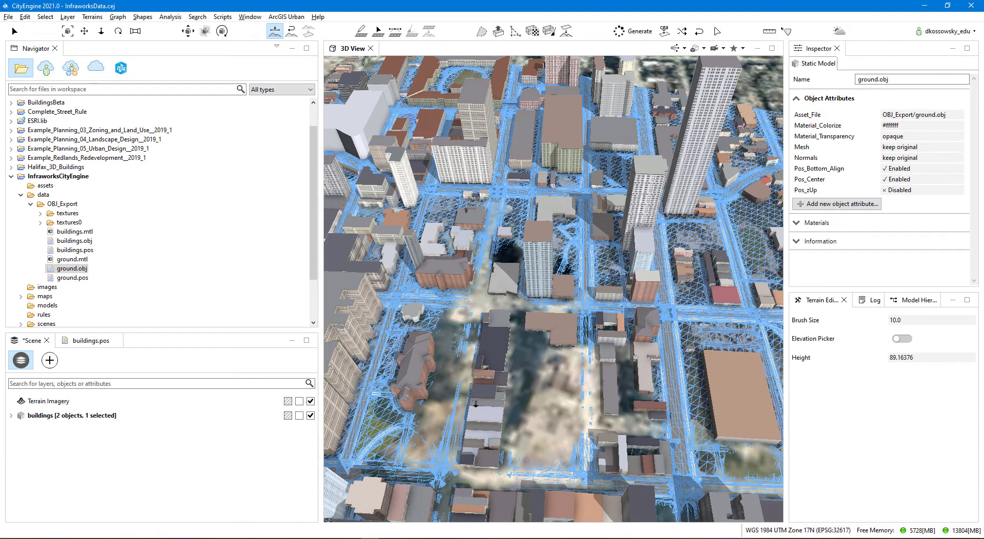
scroll(525, 370, up, 2)
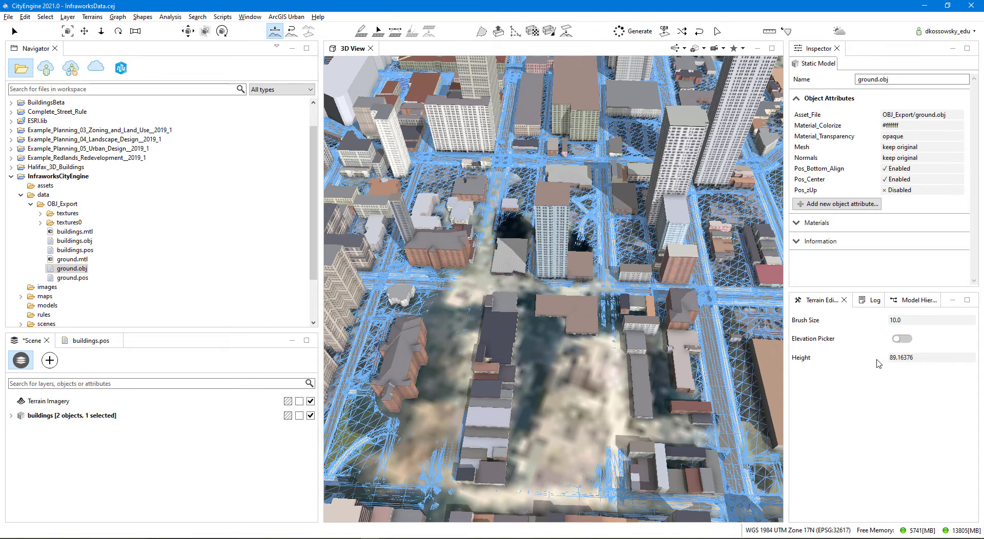
drag(890, 358, 928, 357)
text(85.0)
Paint flat terrain around and left of the central tower to remove the grey blobs.
mouse_move(589, 418)
mouse_down()
mouse_move(587, 410)
mouse_move(559, 420)
mouse_move(584, 464)
mouse_move(574, 492)
mouse_move(552, 449)
mouse_move(528, 492)
mouse_move(551, 415)
mouse_move(489, 494)
mouse_move(459, 505)
mouse_move(380, 466)
mouse_move(364, 430)
mouse_move(446, 459)
mouse_move(410, 410)
mouse_move(451, 400)
mouse_move(428, 382)
mouse_move(569, 369)
mouse_up()
drag(441, 317, 518, 302)
scroll(518, 246, up, 5)
mouse_move(537, 343)
mouse_down()
mouse_move(580, 415)
mouse_move(666, 358)
mouse_move(661, 308)
mouse_move(635, 256)
mouse_move(534, 296)
mouse_move(368, 304)
mouse_move(465, 273)
mouse_move(451, 241)
mouse_move(615, 230)
mouse_up()
mouse_move(533, 210)
mouse_down()
mouse_move(389, 220)
mouse_move(369, 179)
mouse_up()
mouse_move(451, 179)
mouse_down()
mouse_move(515, 184)
mouse_move(484, 154)
mouse_move(466, 154)
mouse_up()
mouse_move(451, 199)
mouse_down()
mouse_move(436, 194)
mouse_move(507, 198)
mouse_move(476, 231)
mouse_up()
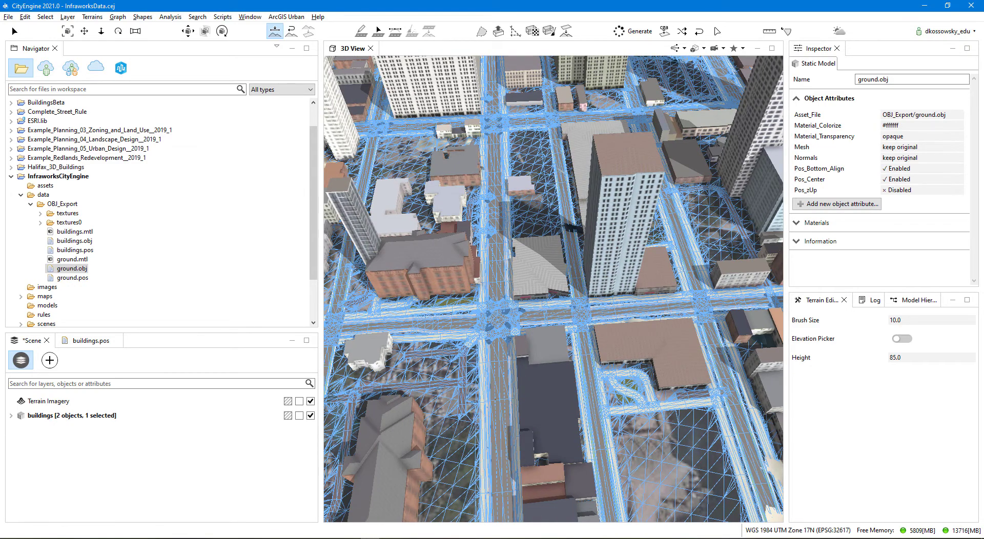
Tilt down over the blocks and flatten a bit more terrain near the lower right at 85.0.
scroll(561, 317, up, 10)
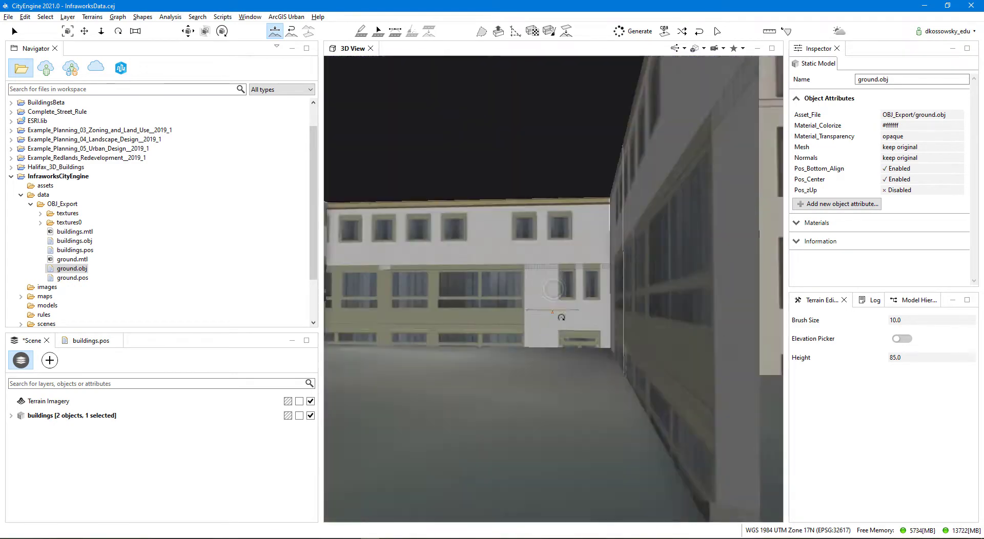
scroll(561, 317, up, 6)
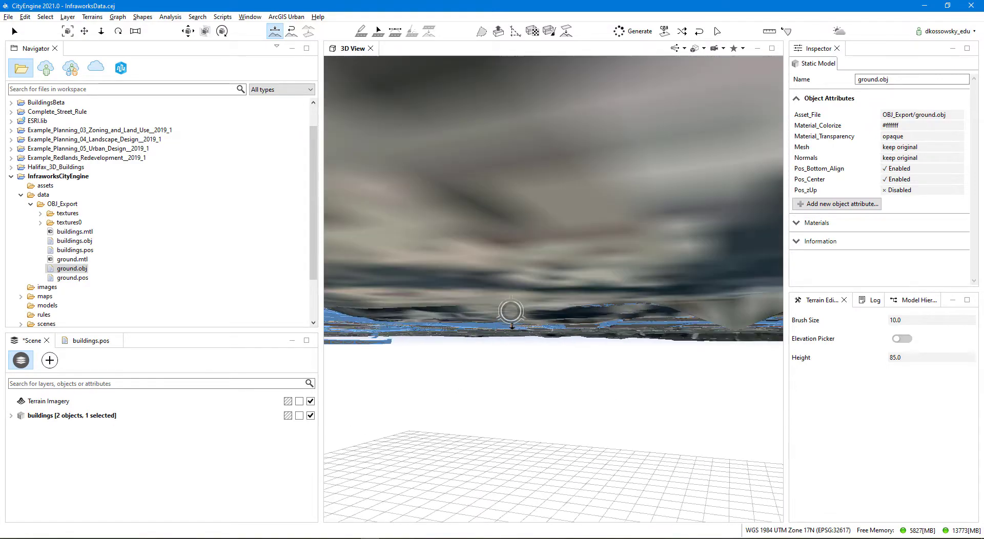
scroll(511, 311, down, 3)
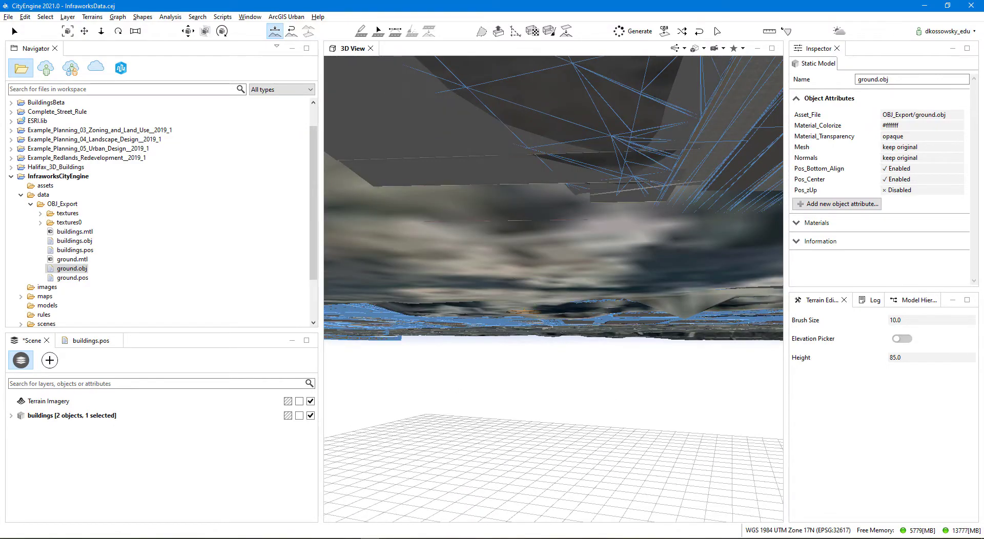
scroll(533, 284, down, 2)
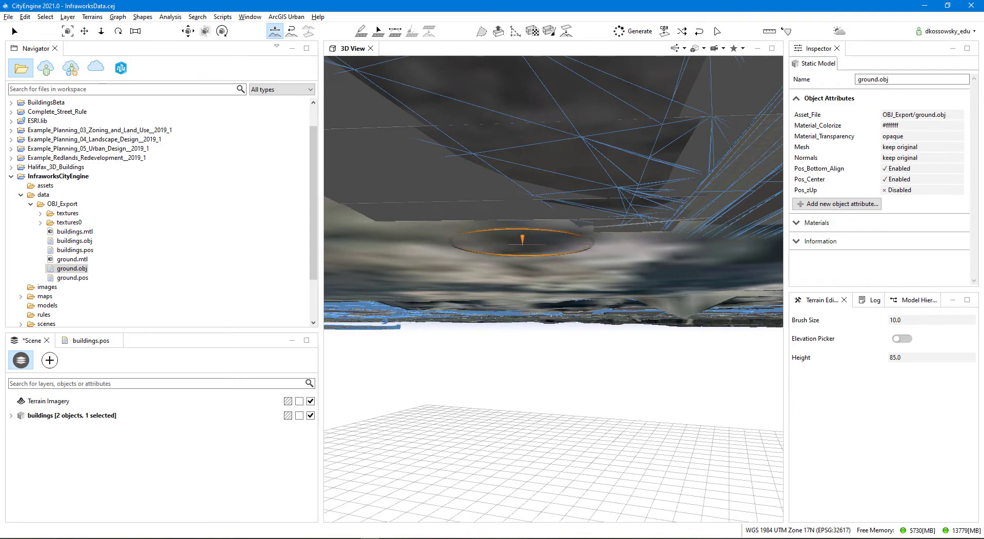
scroll(522, 239, down, 5)
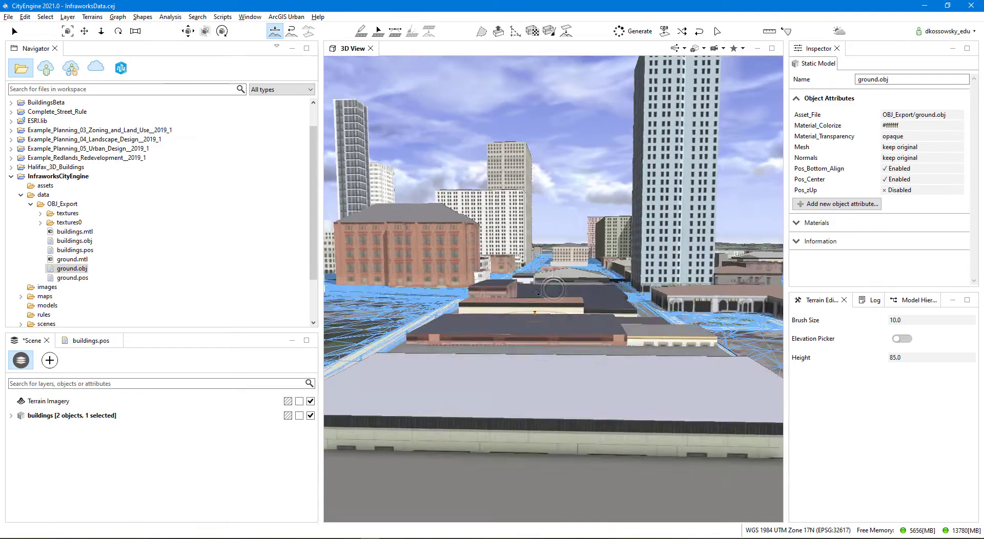
mouse_move(536, 294)
alt+mouse_down()
mouse_move(540, 431)
mouse_move(497, 420)
mouse_move(509, 346)
mouse_move(507, 367)
mouse_move(534, 360)
mouse_move(495, 378)
mouse_move(564, 359)
mouse_move(562, 277)
mouse_move(520, 318)
mouse_move(568, 218)
mouse_move(562, 251)
mouse_move(620, 313)
mouse_move(597, 369)
mouse_move(633, 340)
alt+mouse_up()
mouse_move(517, 443)
mouse_down()
mouse_move(500, 443)
mouse_move(544, 464)
mouse_move(666, 466)
mouse_move(669, 359)
mouse_move(664, 384)
mouse_up()
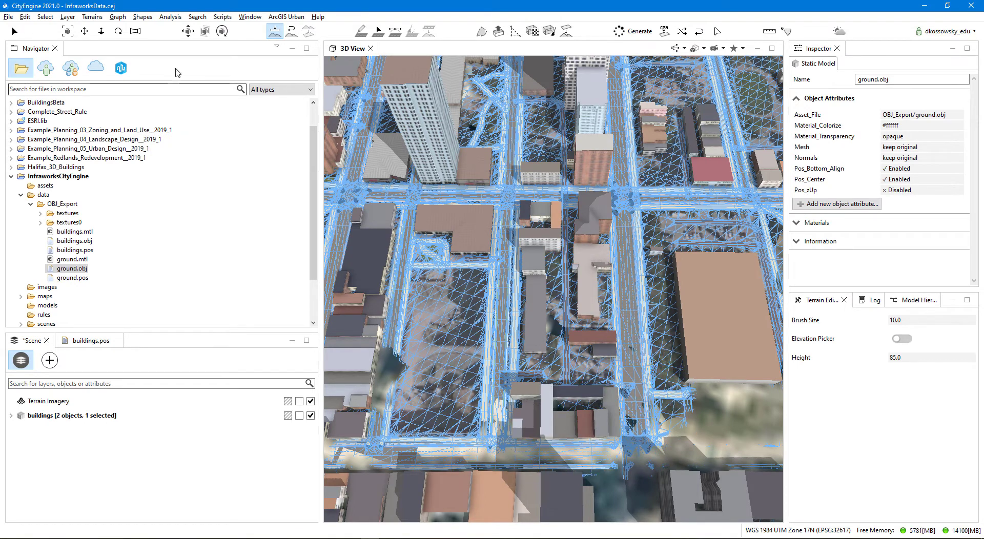
Switch to the Select tool, deselect the ground mesh and orbit over the downtown towers.
key(q)
scroll(553, 288, down, 6)
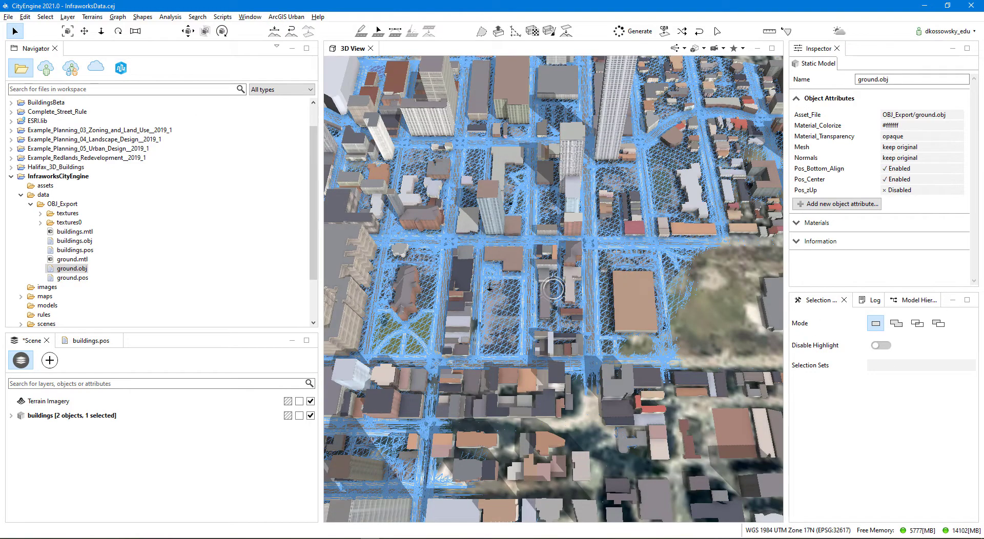
scroll(682, 272, down, 5)
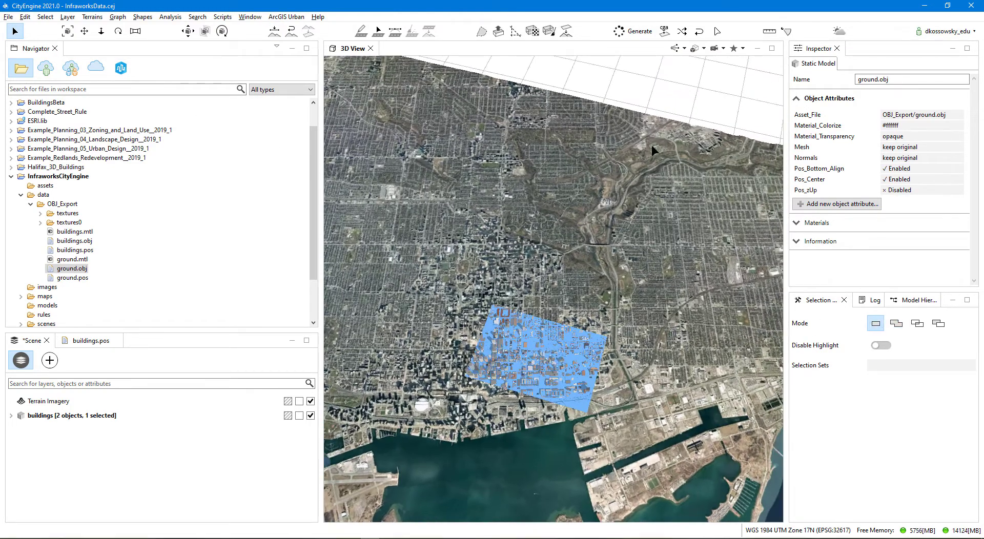
click(640, 182)
scroll(531, 369, up, 8)
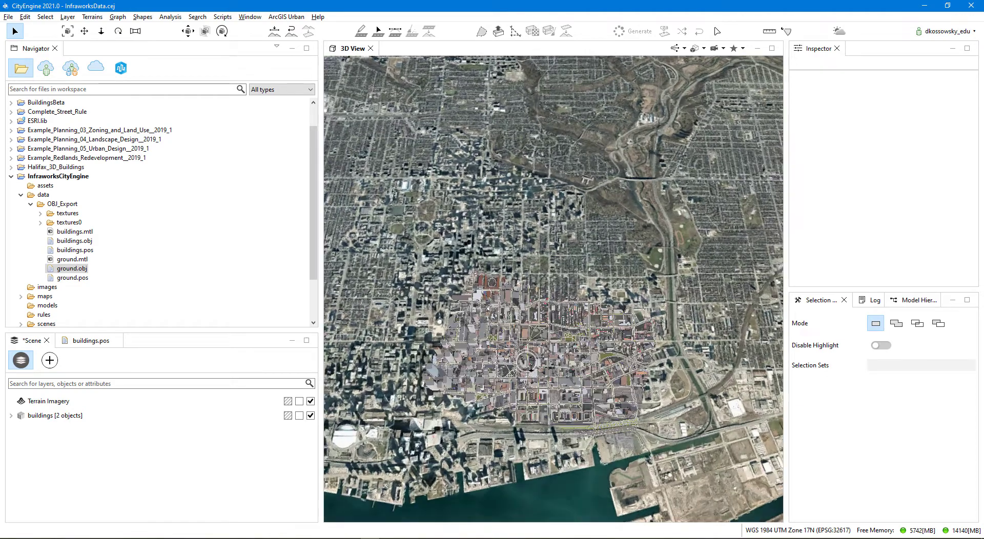
alt+drag(542, 414, 656, 278)
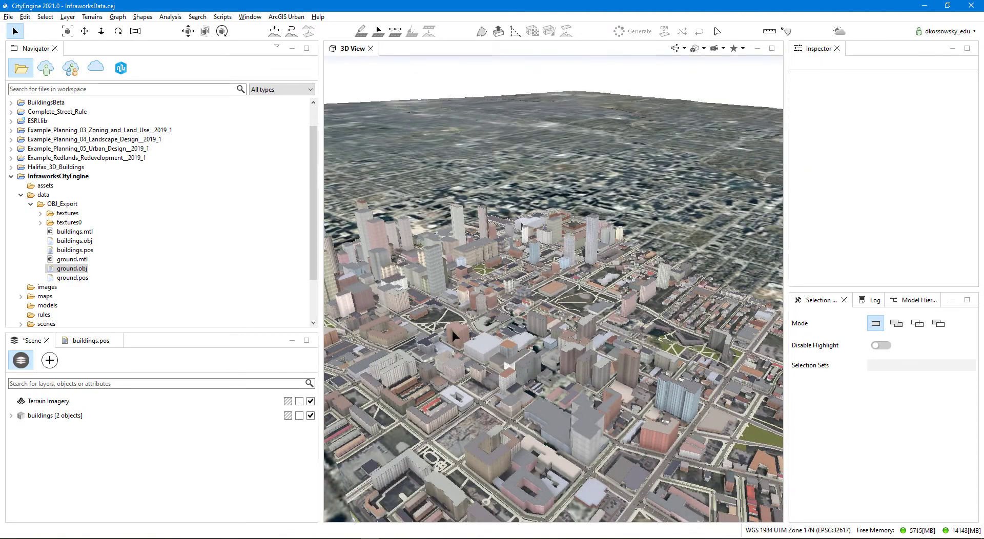
scroll(491, 375, up, 3)
alt+drag(491, 376, 553, 288)
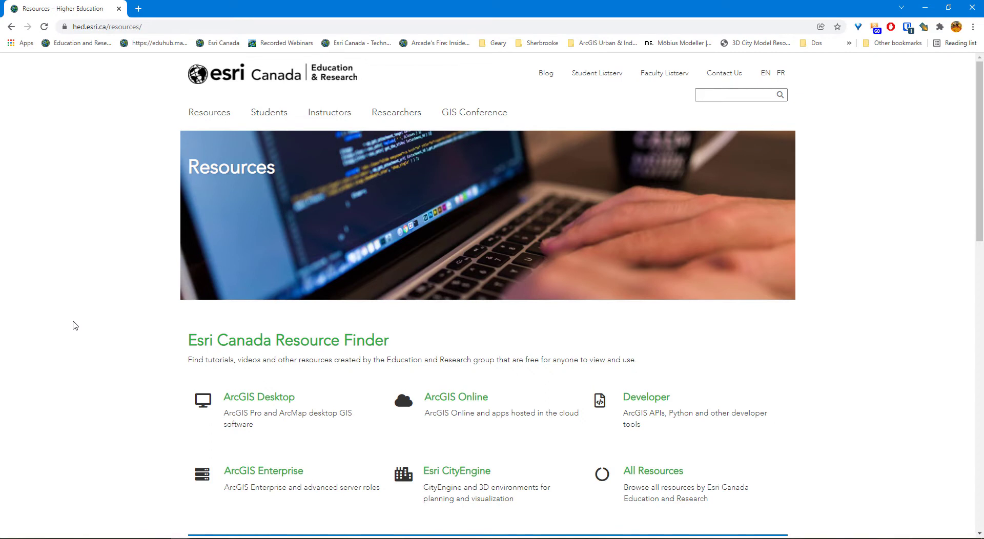
Follow the Esri Canada Resource Finder link and scroll through its 150 resource cards.
scroll(77, 333, down, 2)
scroll(80, 334, down, 1)
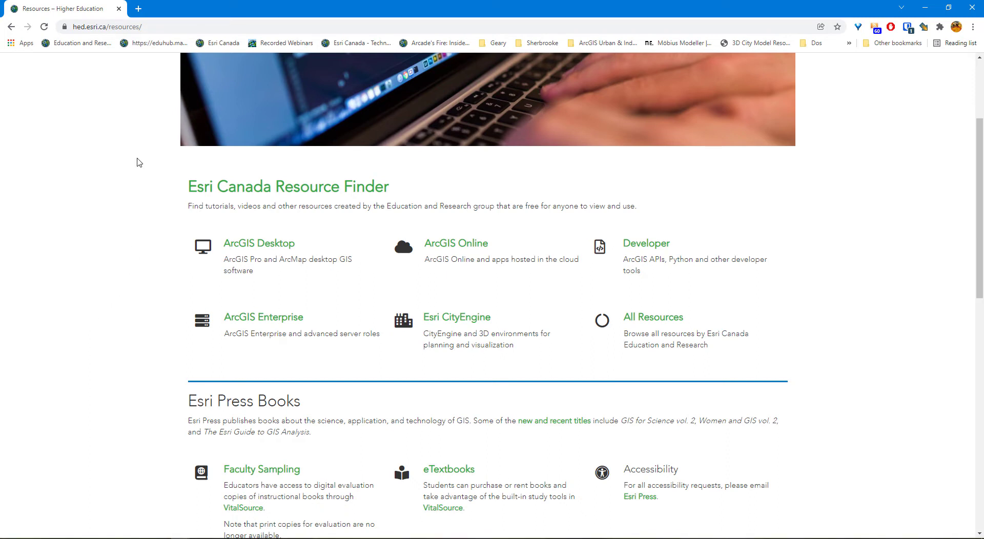
click(308, 191)
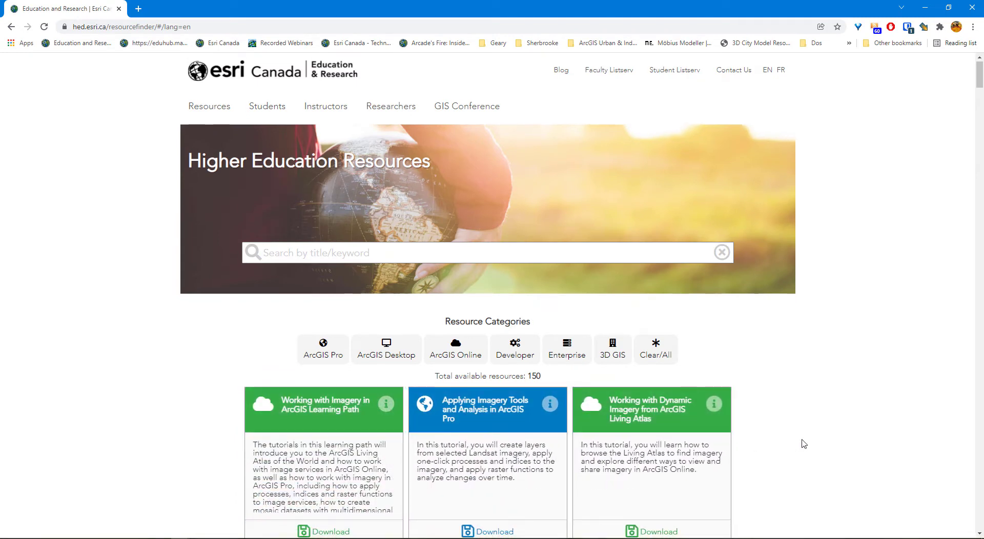
scroll(740, 437, down, 4)
scroll(799, 437, down, 1)
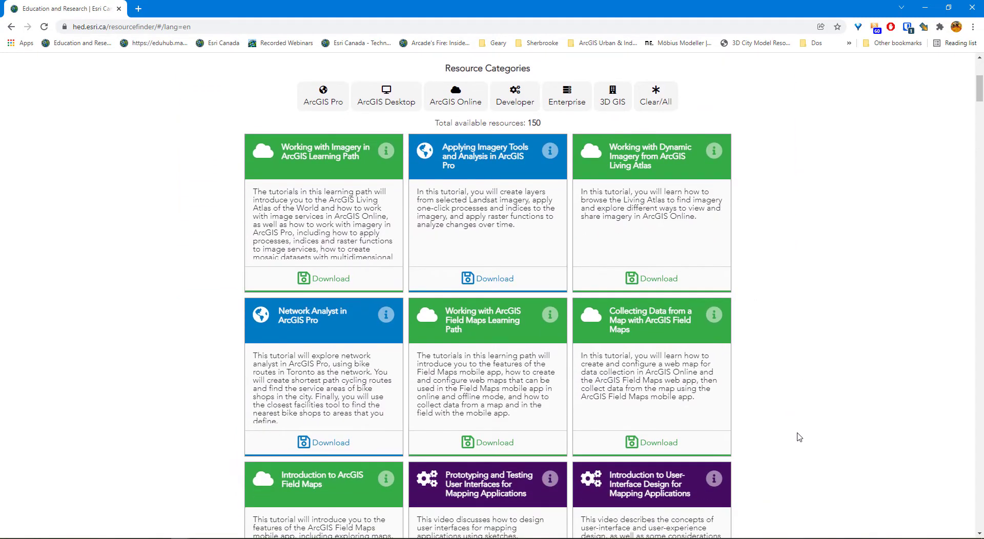
scroll(799, 437, down, 3)
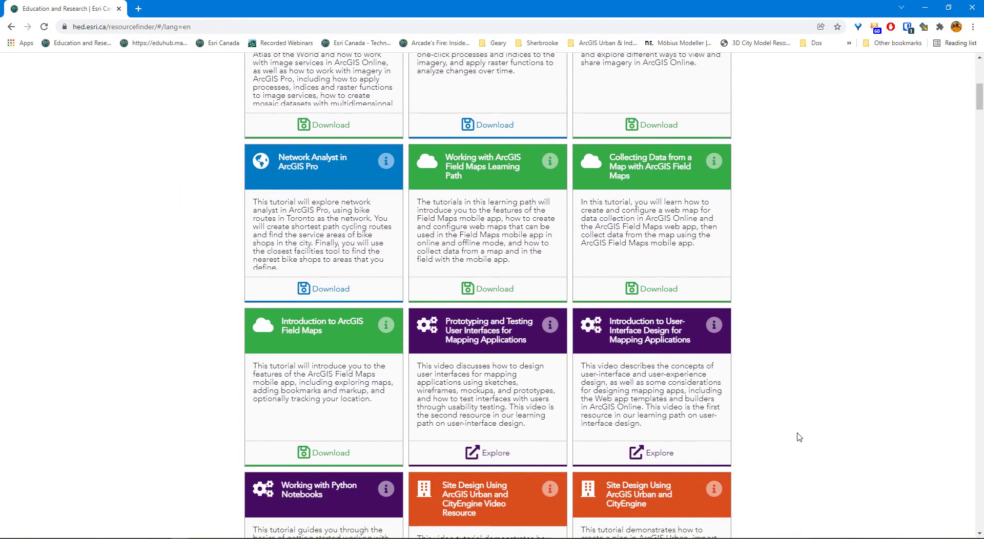
Scroll the 3D City Model Resources page down to its CGA Rules such as Building Shell.
scroll(799, 437, down, 2)
scroll(799, 437, down, 2)
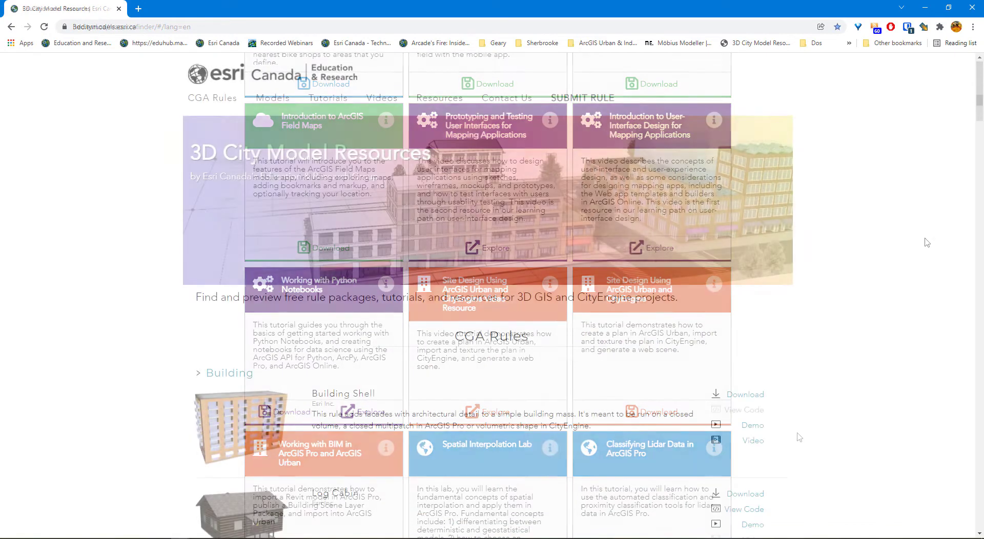